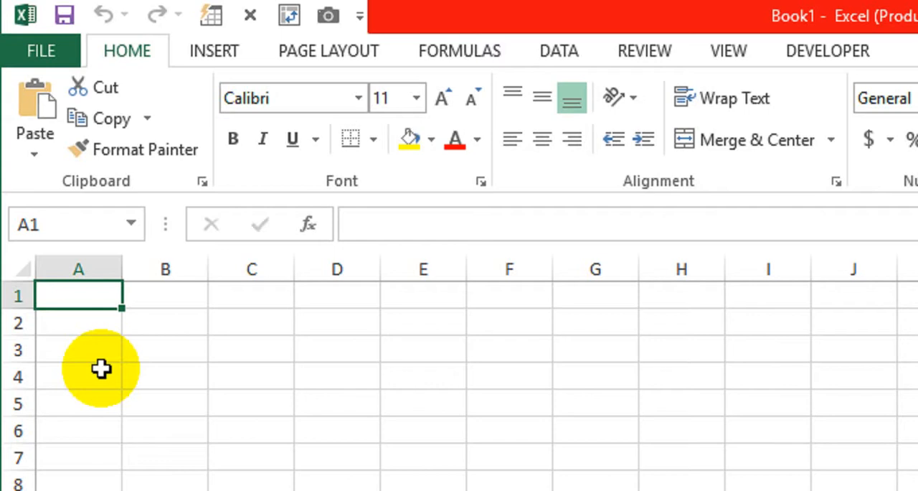
Enter the column headers ID, Name and Contact in cells A1 to C1
type("Id")
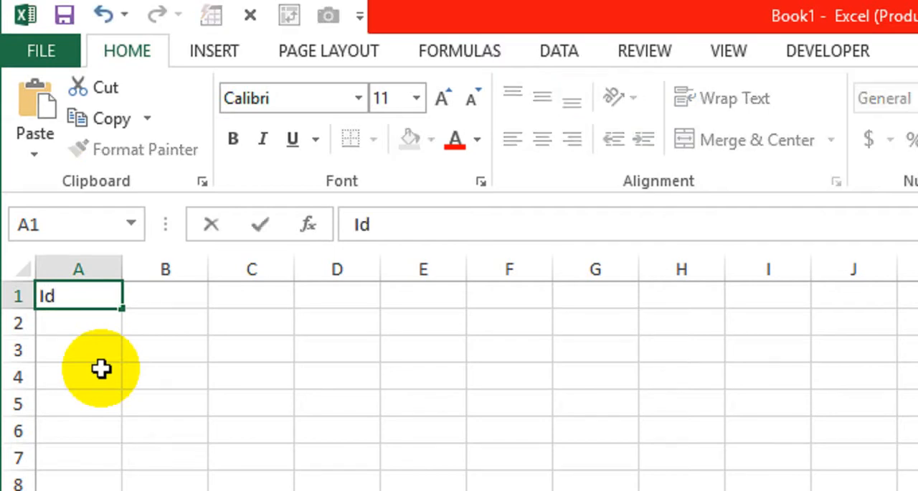
key("BackSpace")
type("D")
key("Tab")
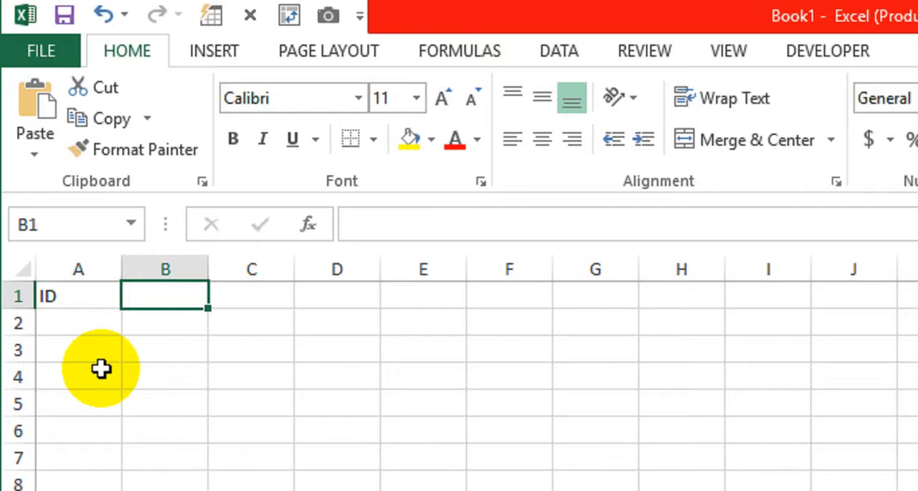
type("Nam")
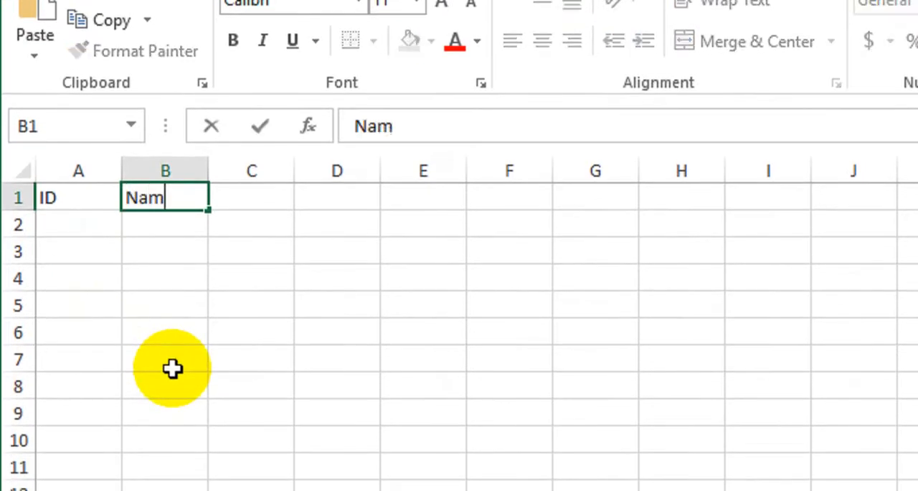
type("e")
key("Tab")
type("C")
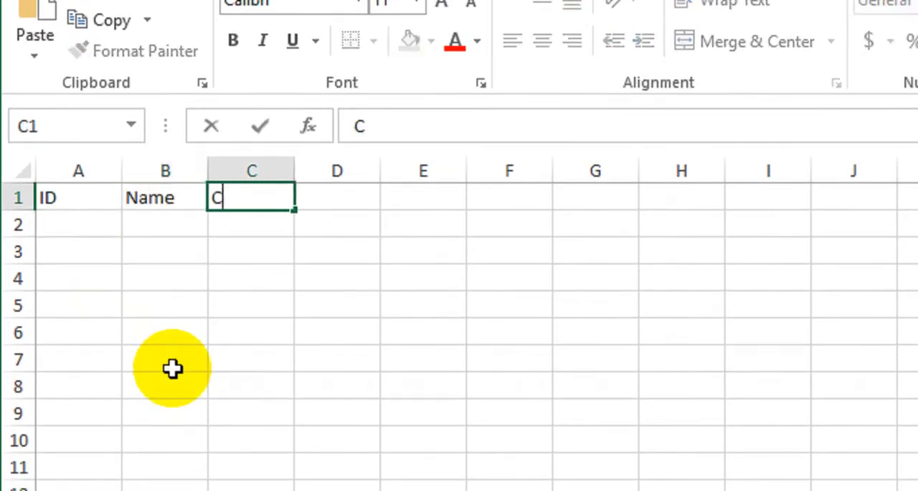
type("ontact")
key("Tab")
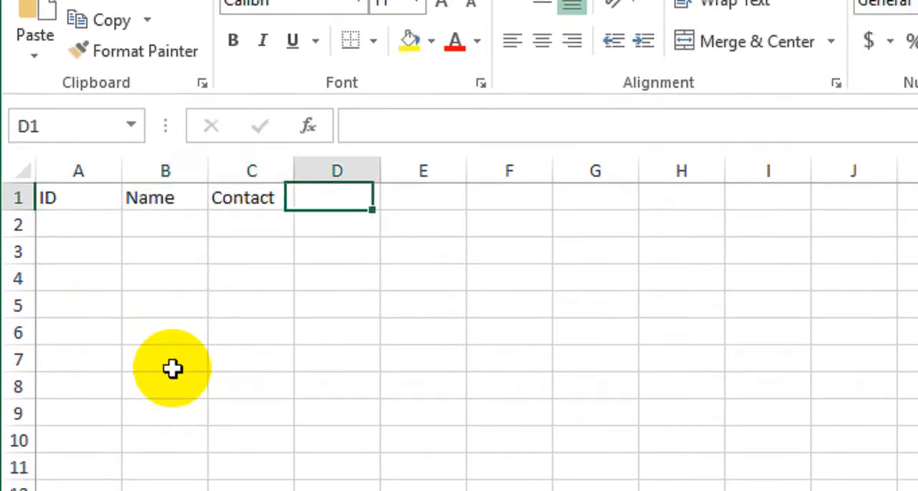
Enter the column headers Department, Allowance and Bonus in cells D1 to F1
type("De")
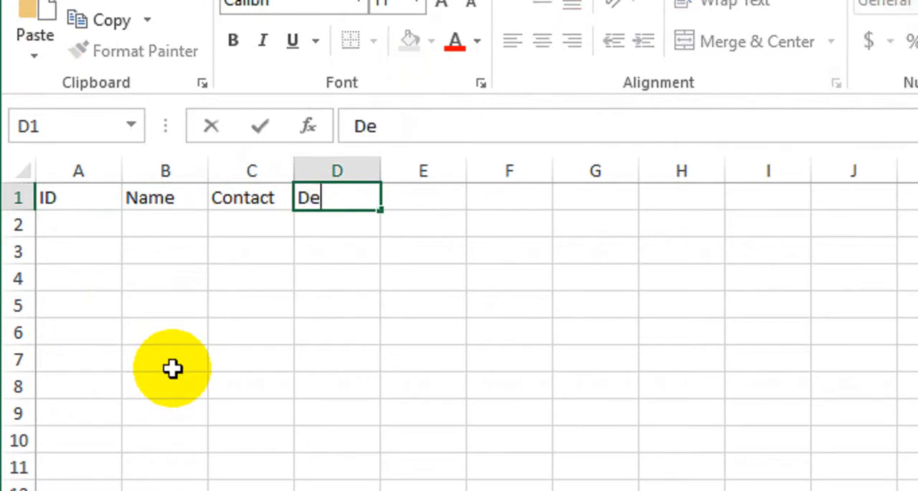
type("partment")
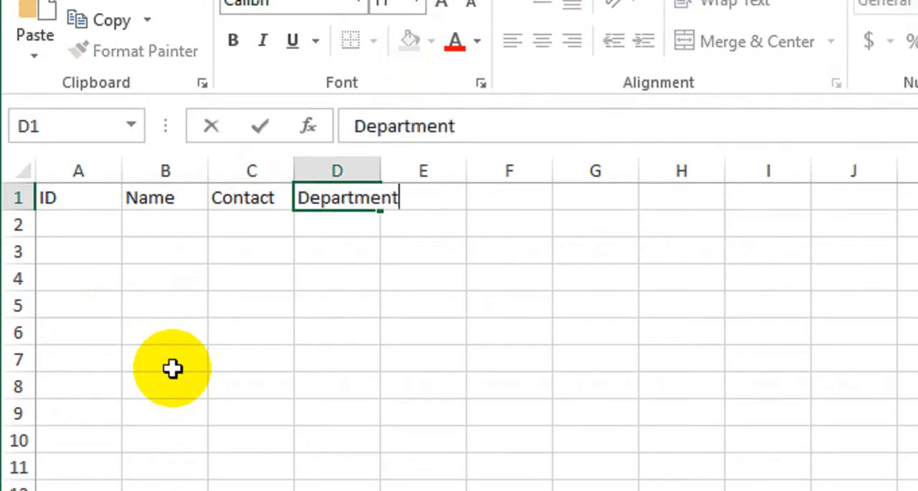
key("Tab")
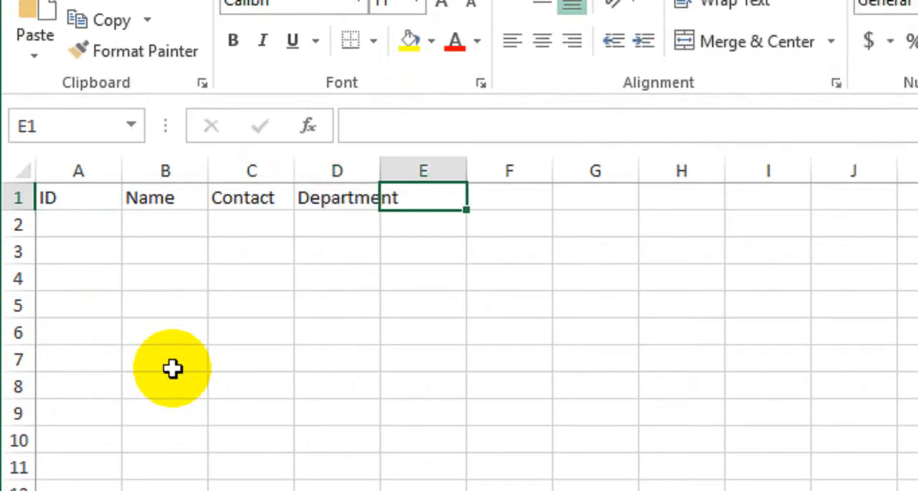
type("All")
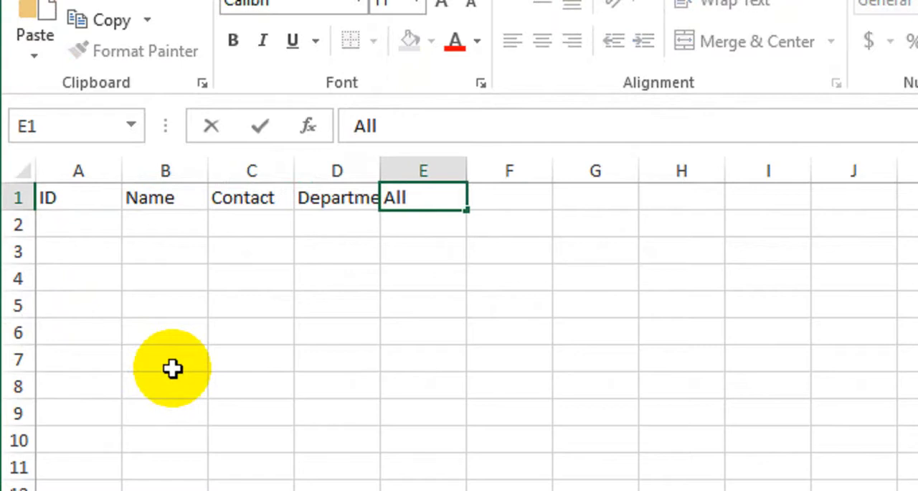
type("owance")
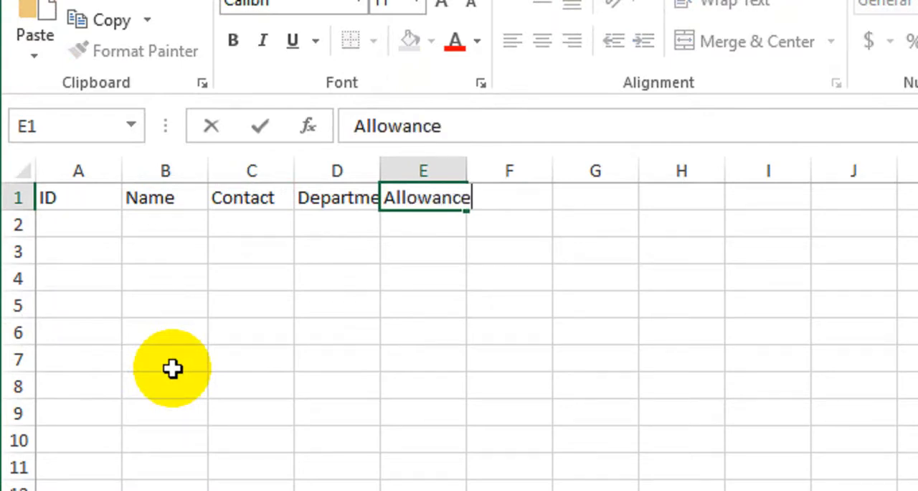
key("Tab")
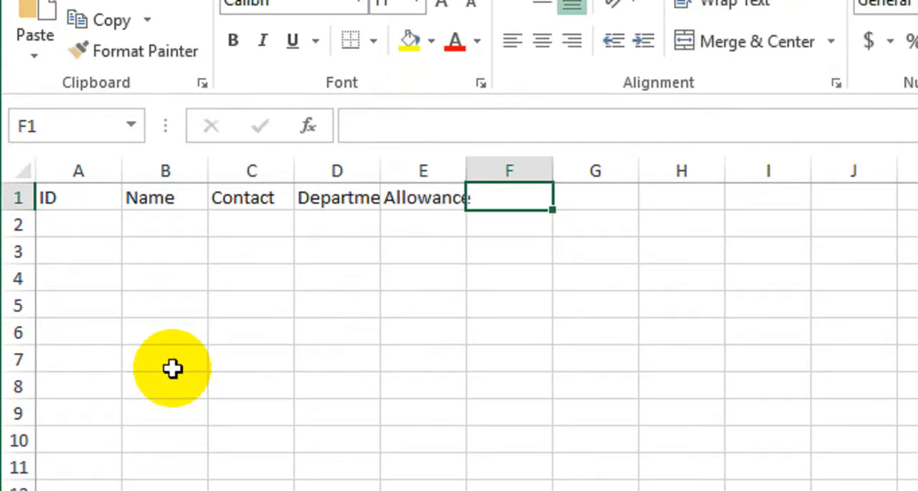
type("Bonus")
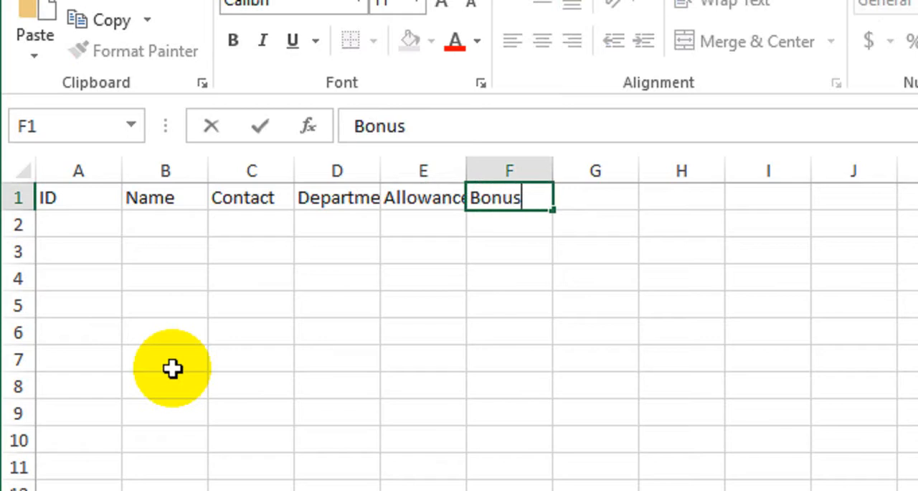
key("Tab")
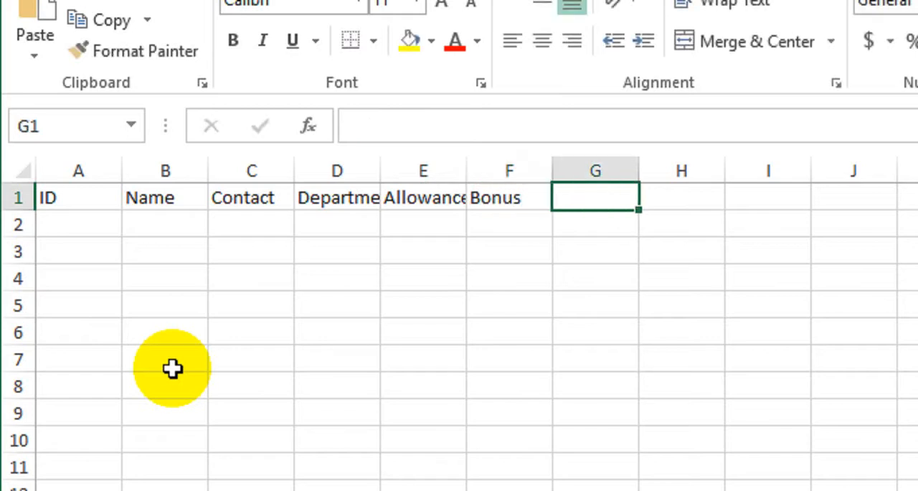
Enter the column headers Tax, Salary and Total in cells G1 to I1
type("Tax")
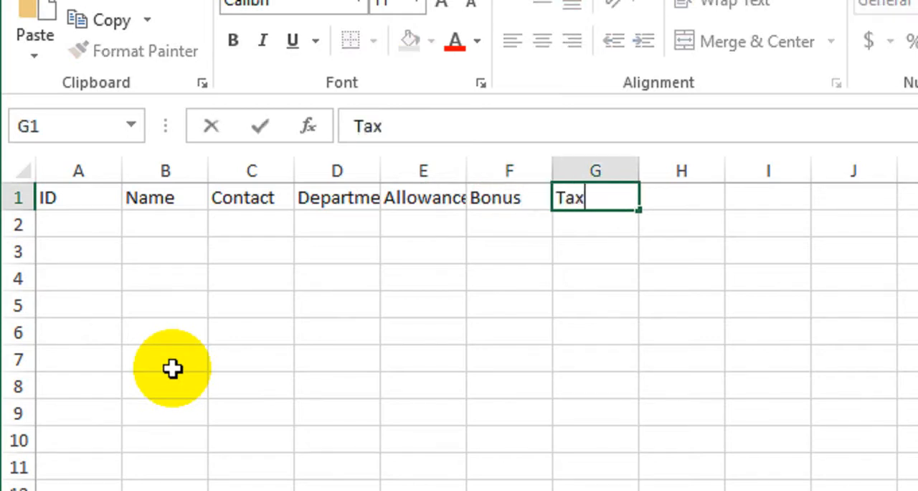
key("Tab")
type("Salary")
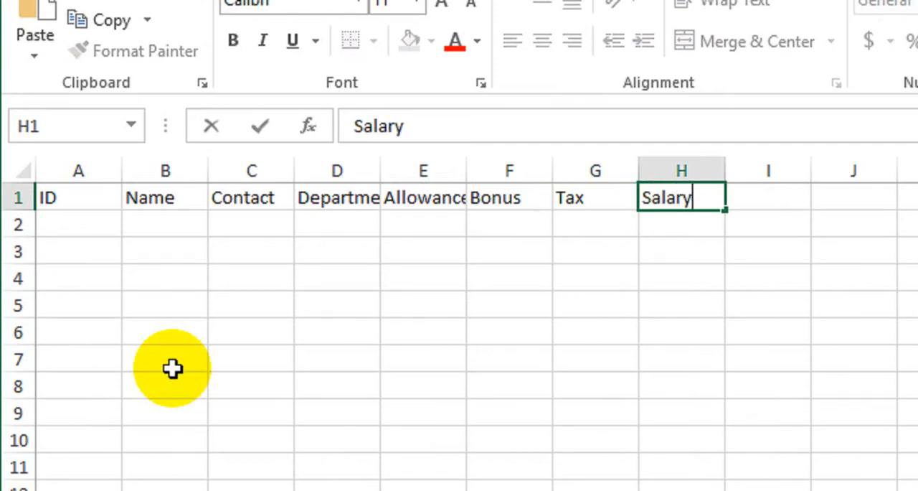
key("Tab")
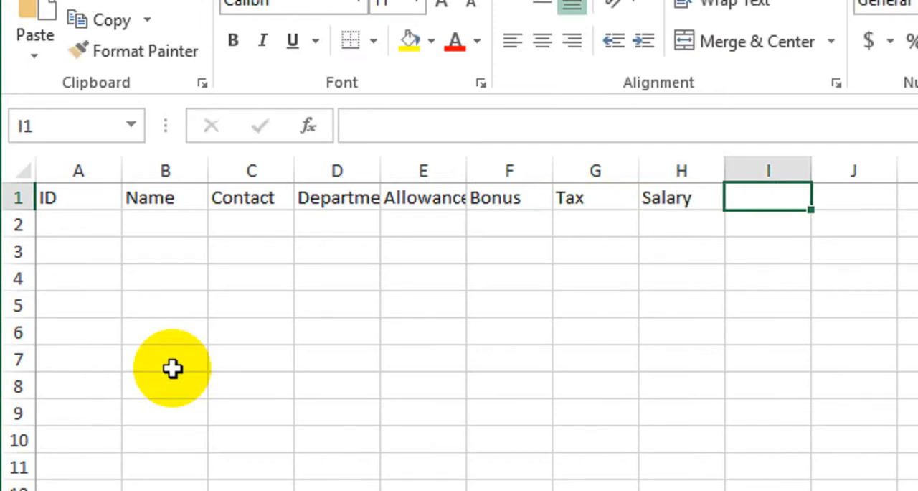
type("Ta")
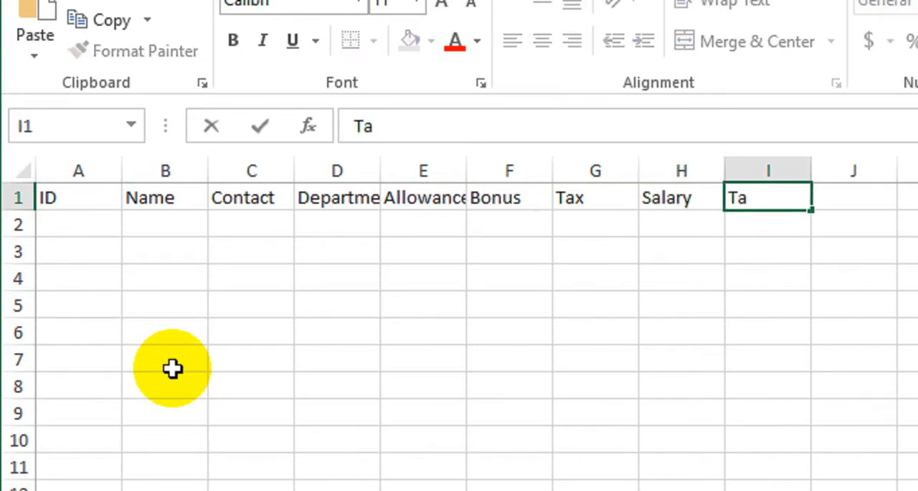
key("BackSpace")
type("ota")
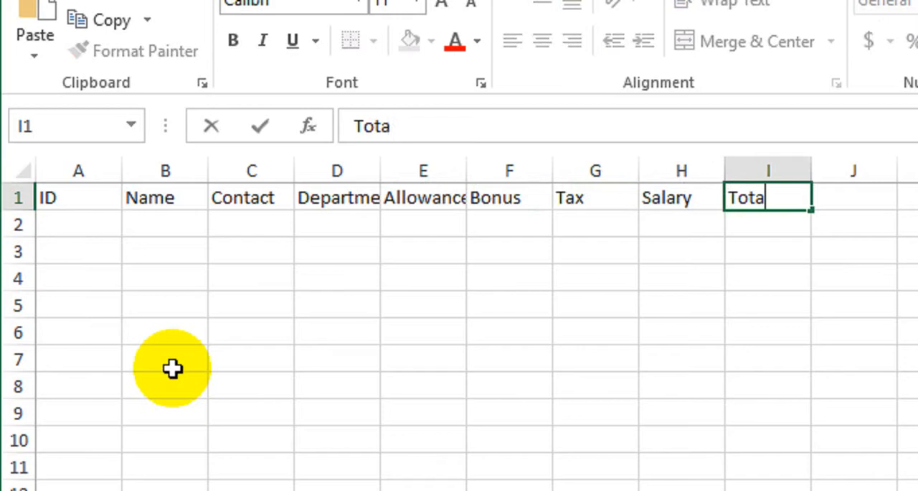
type("l")
key("Return")
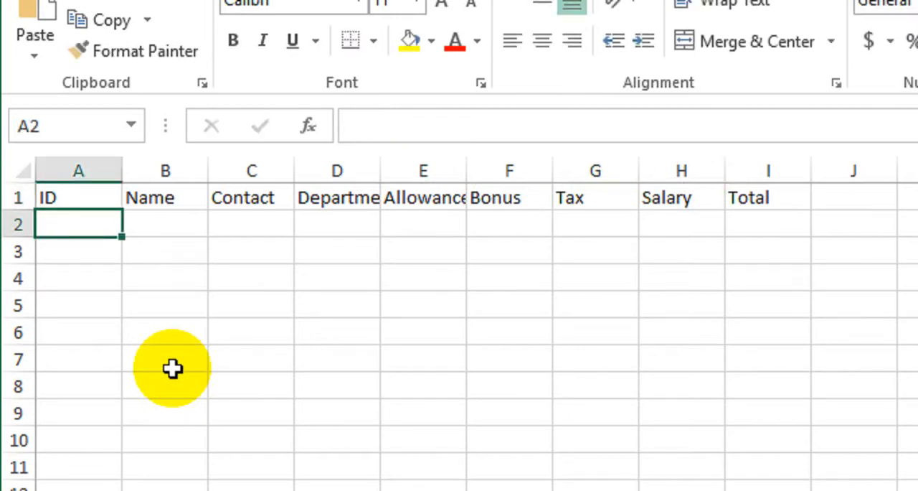
Fit the Department and Allowance columns to their text, and format the headers in A1:I1 as bold with a light blue fill
double_click(379, 170)
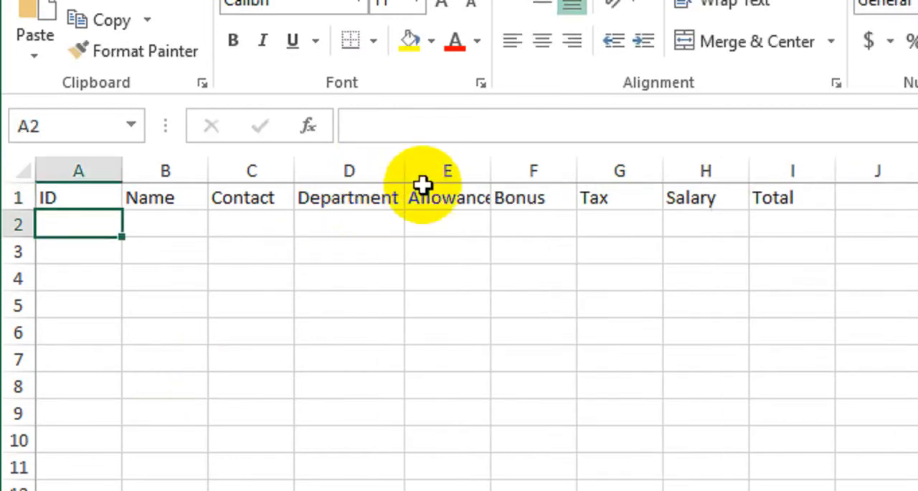
double_click(491, 170)
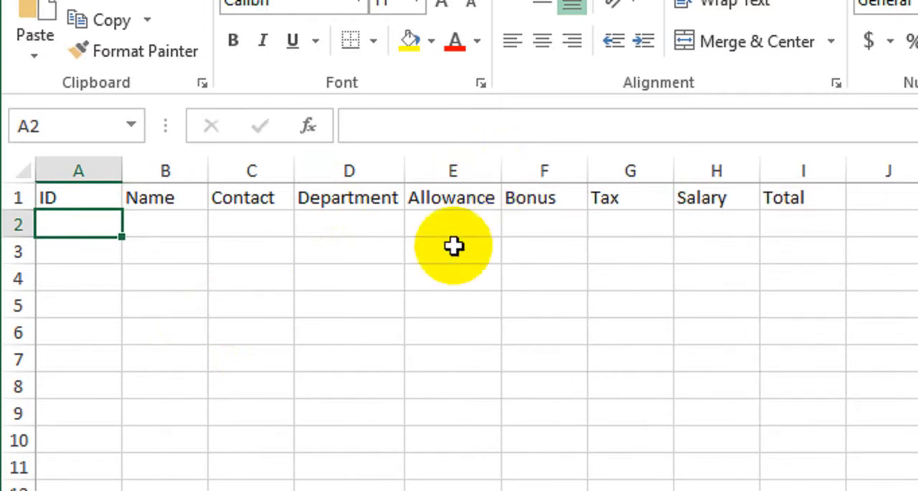
left_click_drag(98, 199, 758, 195)
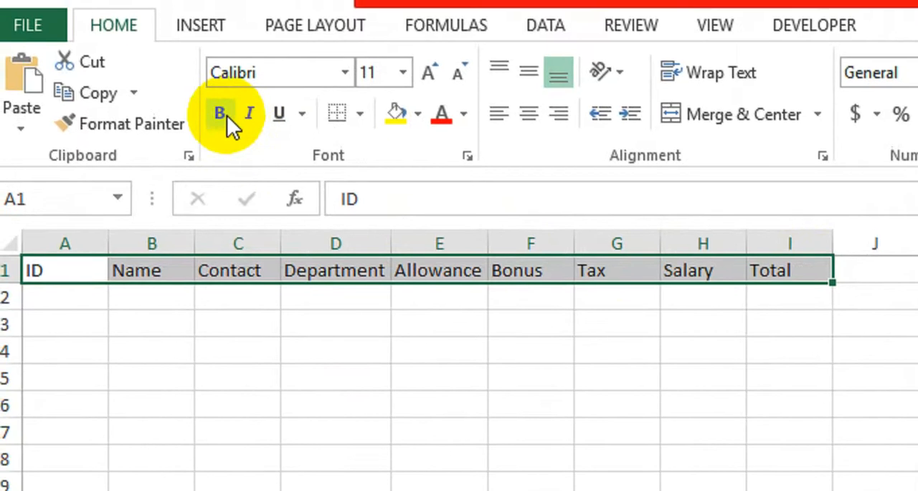
left_click(193, 40)
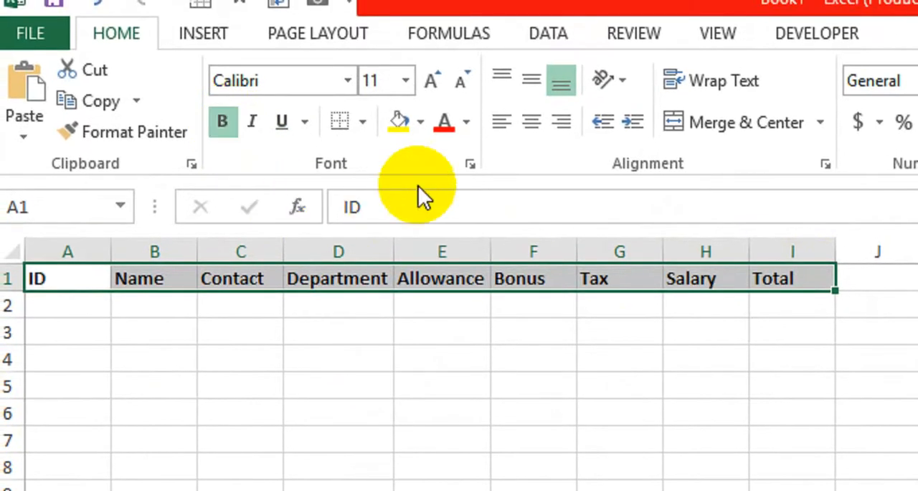
left_click(421, 122)
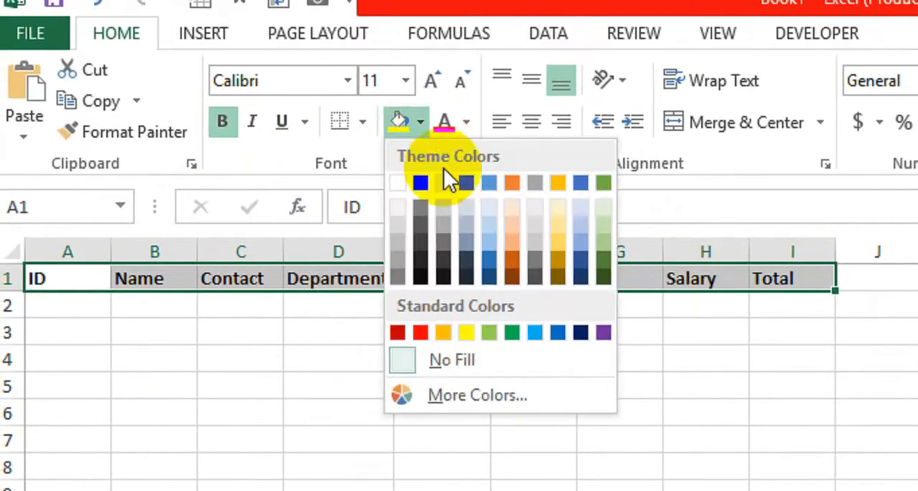
left_click(485, 229)
Number the ID column from 1 to 6 in A2:A7 by entering 1 and 2 and extending the series
left_click(79, 318)
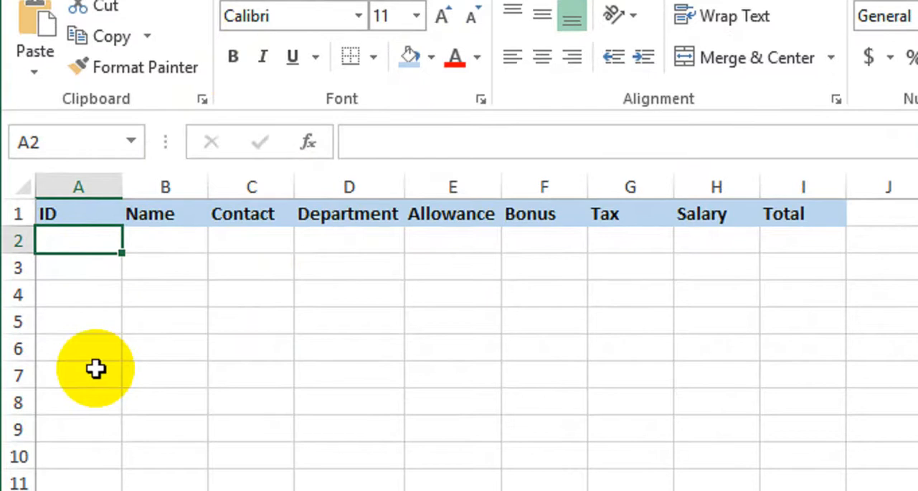
type("1")
key("Return")
type("2")
key("Return")
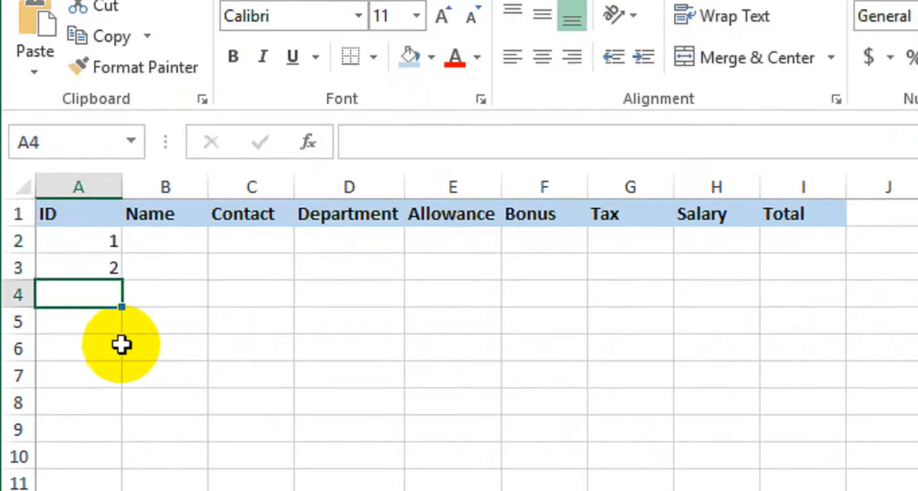
left_click_drag(82, 252, 128, 391)
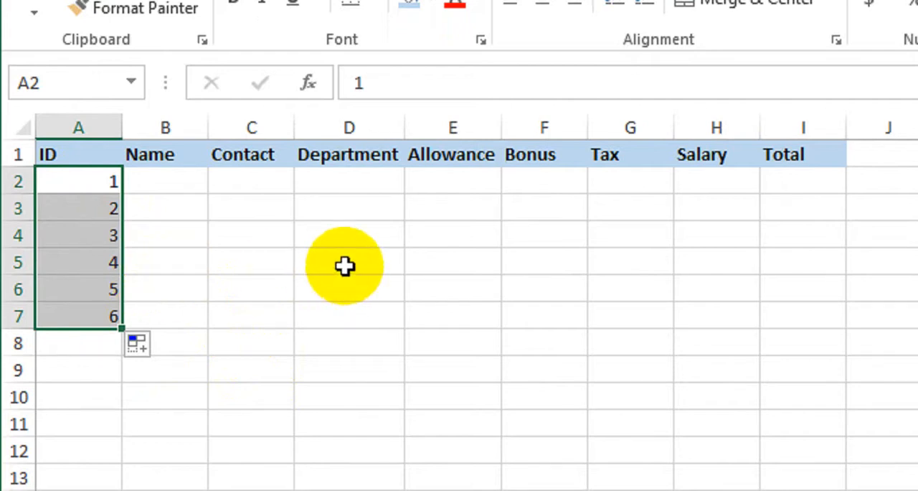
Enter the first two employees' names in the Name column, cells B2 and B3
left_click(178, 191)
type("Salman")
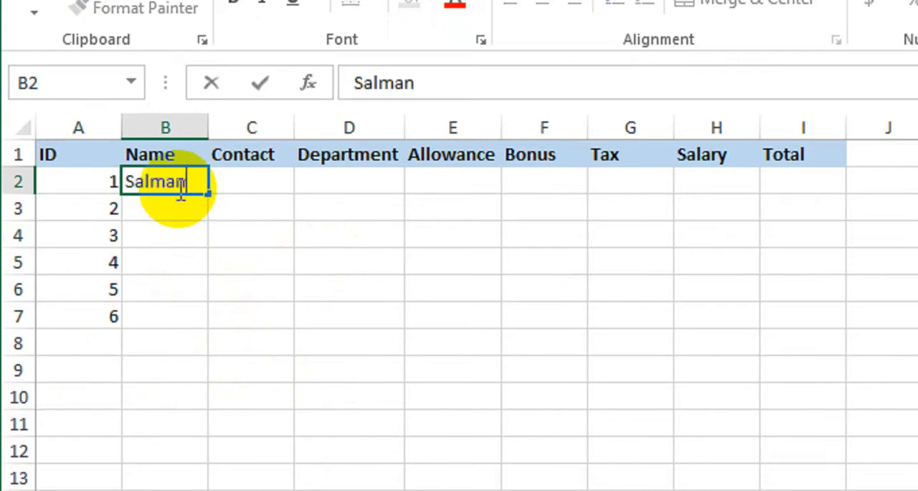
key("Tab")
key("Down")
key("Left")
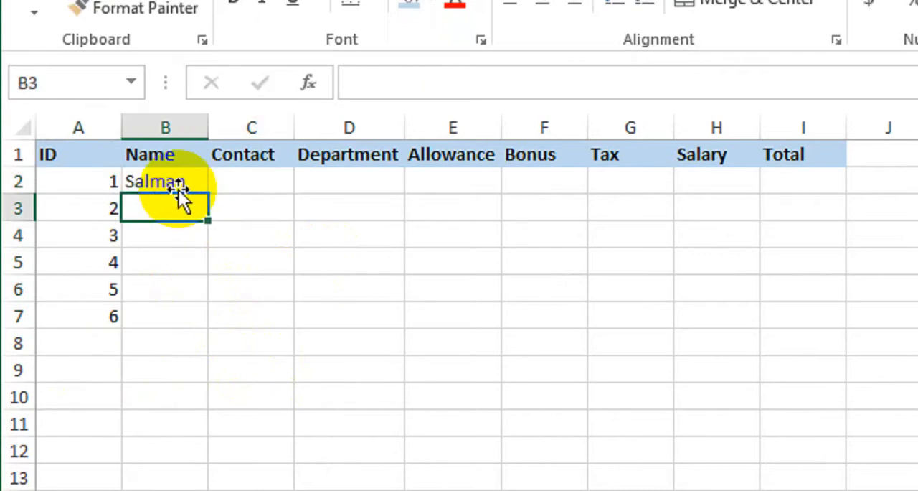
type("Dam")
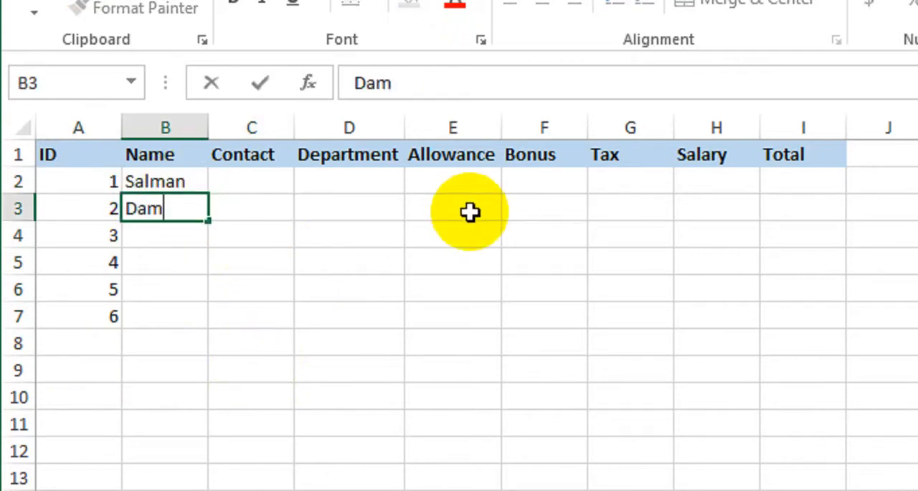
key("BackSpace")
type("nish")
key("Return")
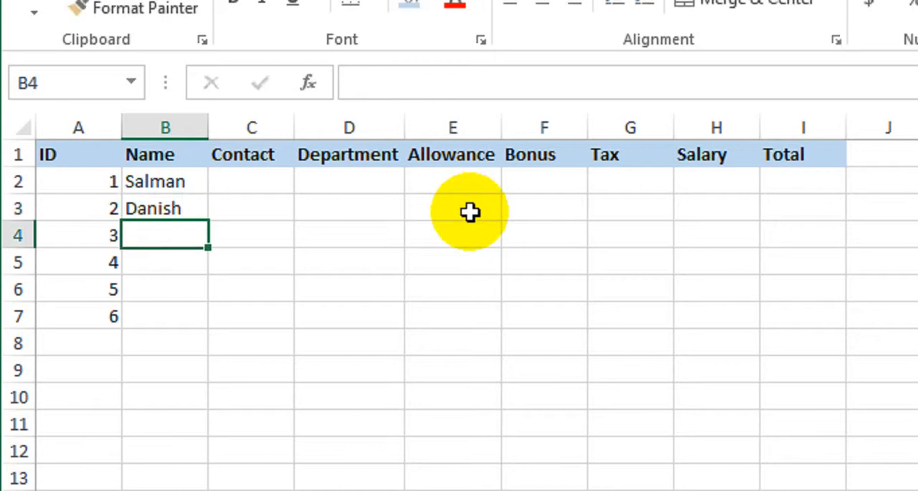
Enter the remaining four employees' names in the Name column, cells B4 to B7
type("Arish")
key("Return")
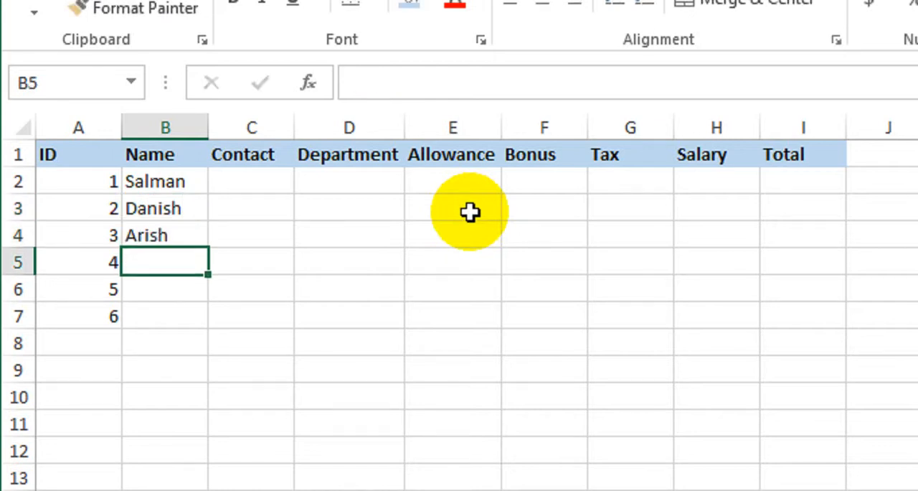
type("Fahad")
key("Return")
type("Saa")
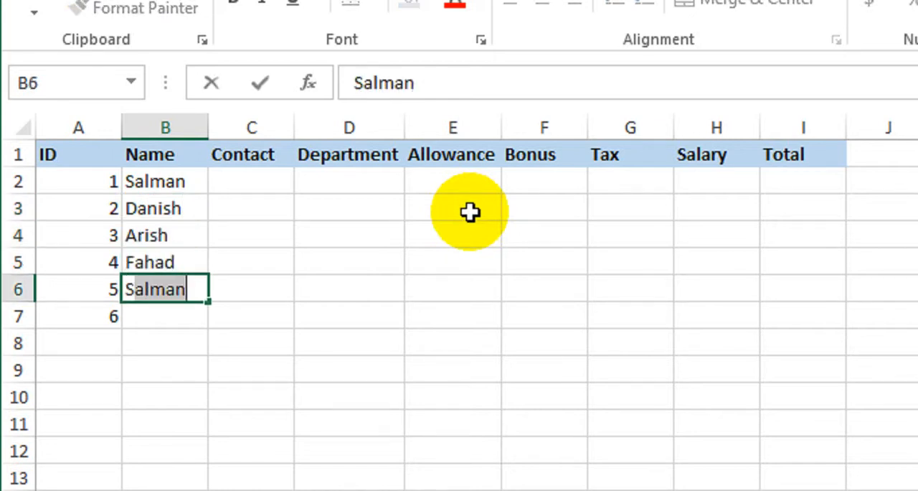
type("d")
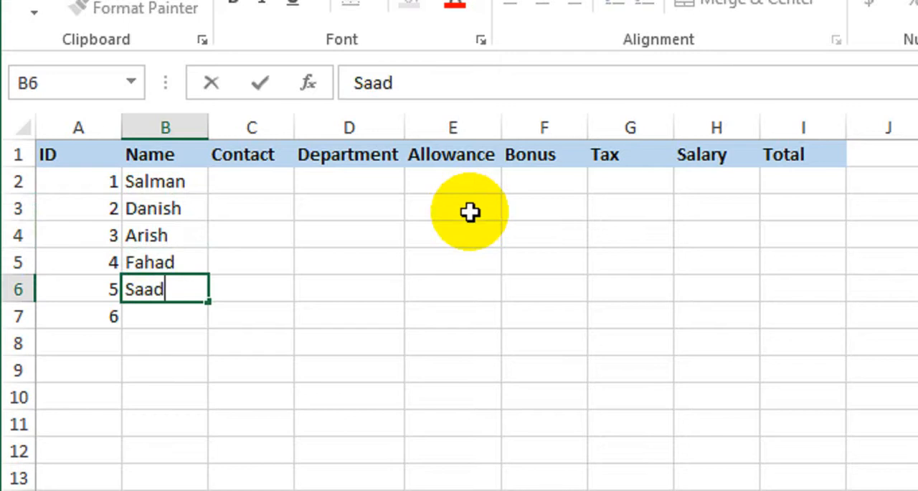
key("Return")
type("Taha")
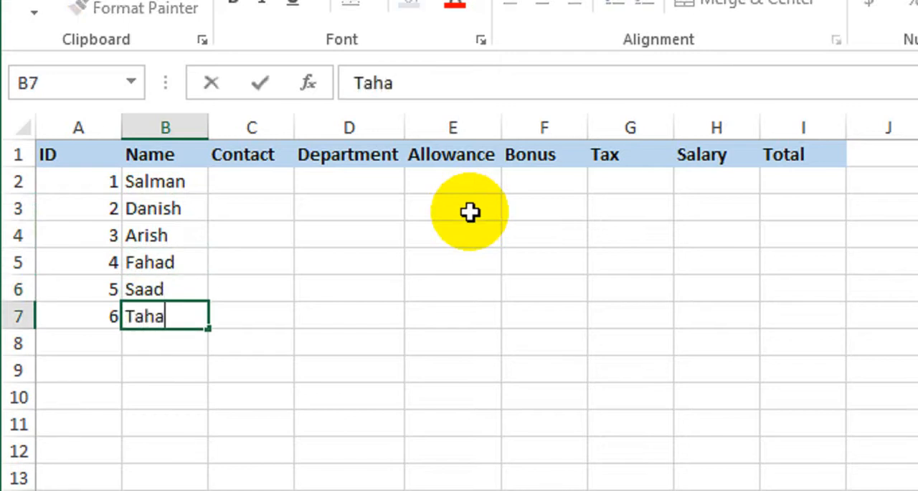
key("Return")
Enter the first three employees' contact numbers in the Contact column, cells C2 to C4
left_click(273, 179)
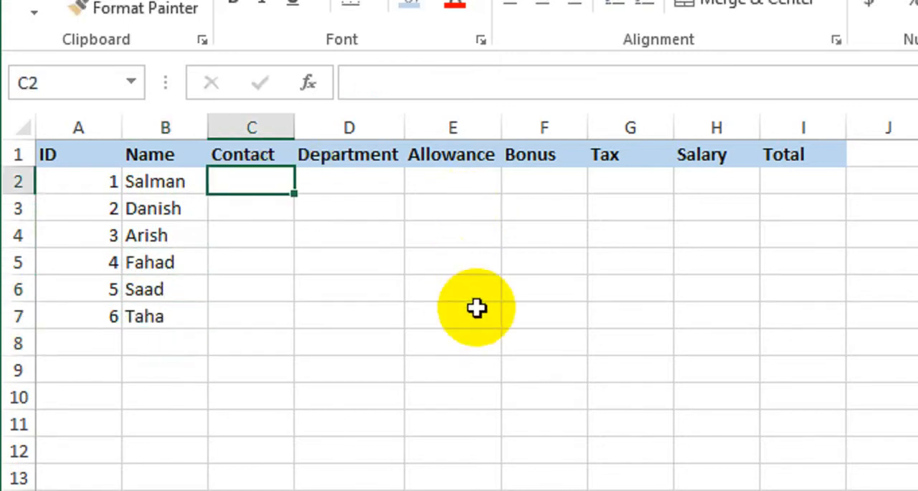
type("123")
key("Return")
type("456")
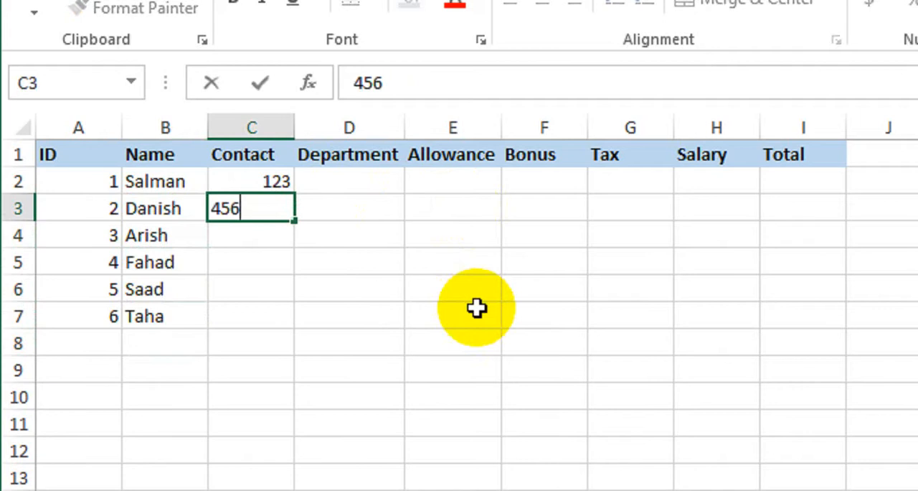
key("Return")
type("789")
key("Return")
Enter the last three employees' contact numbers in the Contact column, cells C5 to C7
type("147")
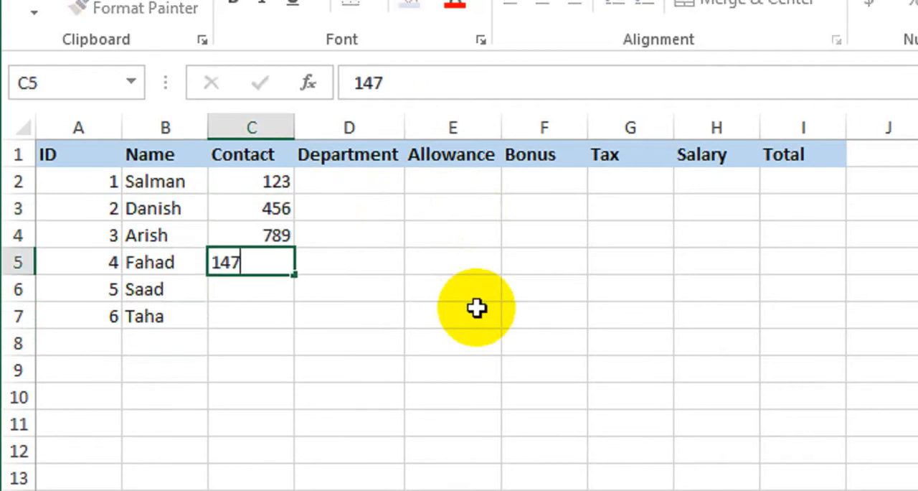
key("Return")
type("258")
key("Return")
type("369")
key("Return")
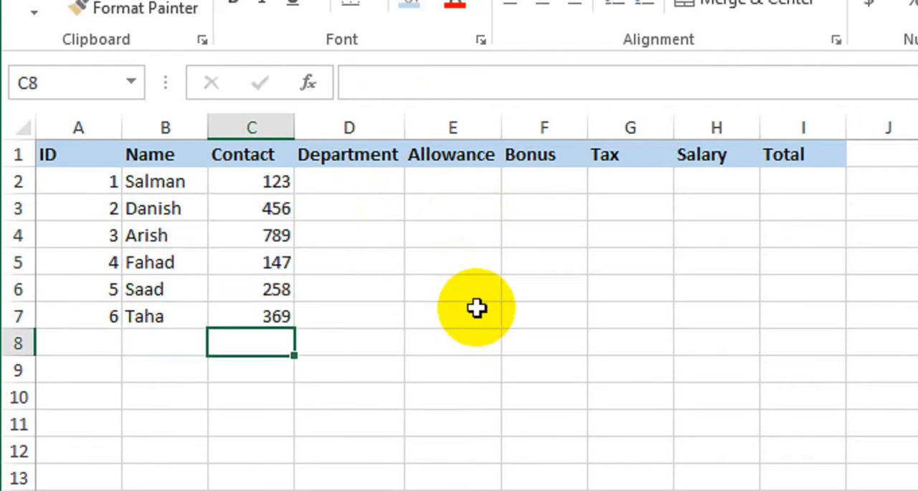
Enter the departments Marketing, IT and Sale in cells D2 to D4 of the Department column
left_click(358, 184)
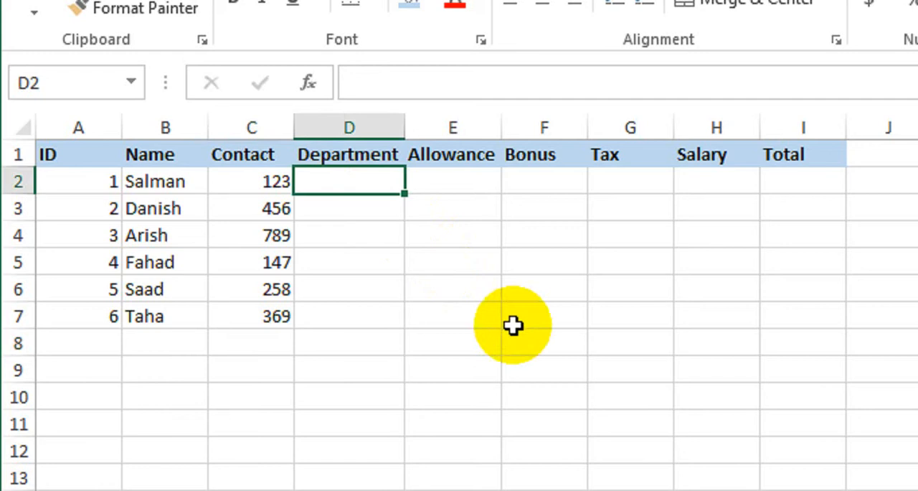
type("Mar")
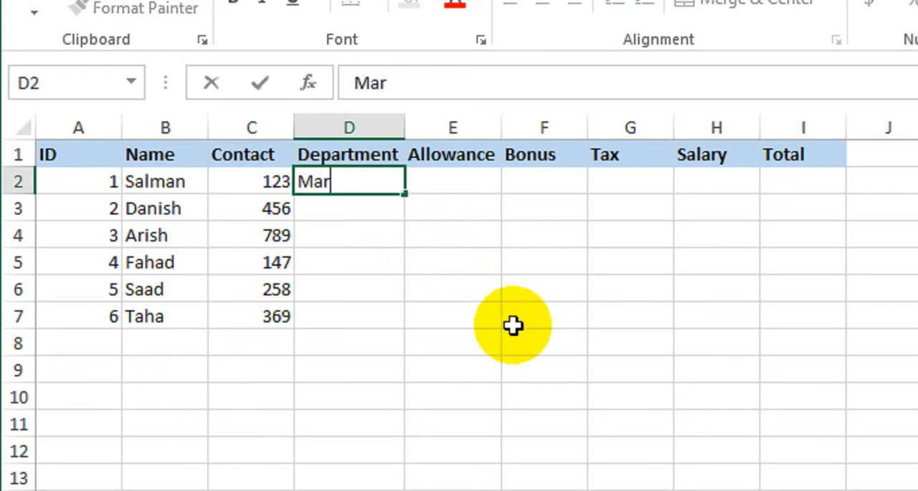
type("keting")
key("Return")
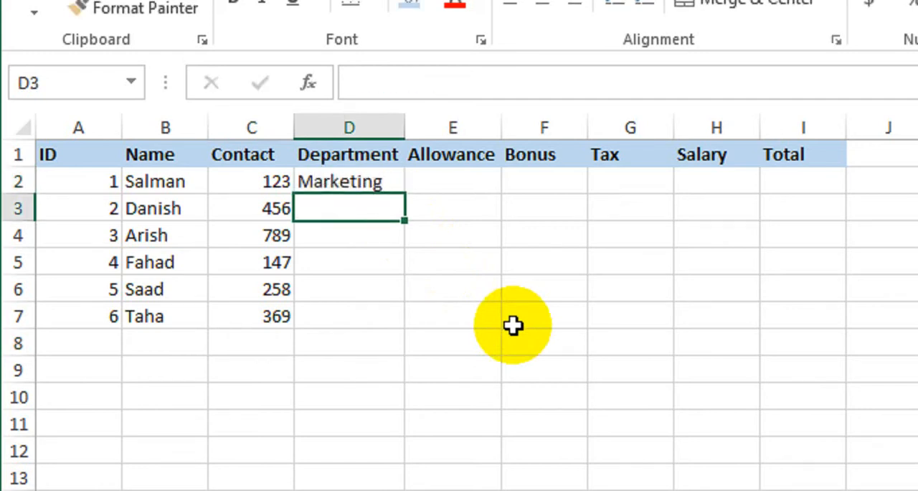
type("IT")
key("Return")
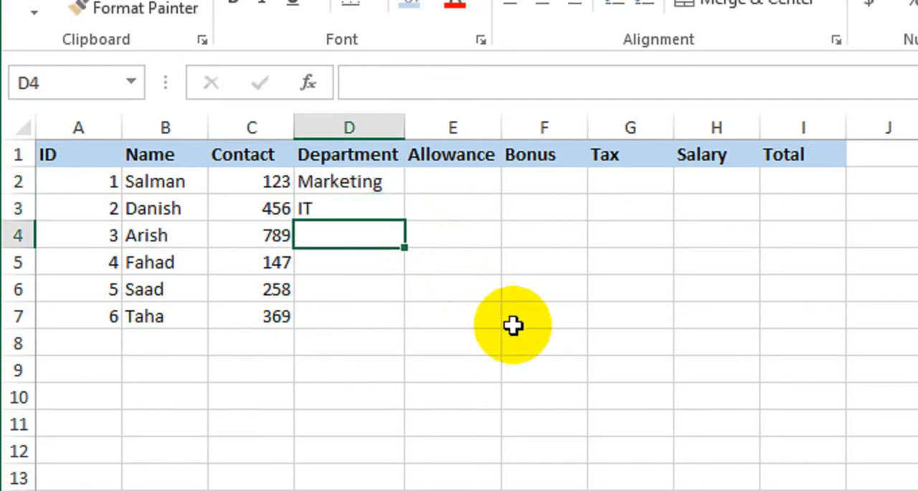
type("Sale")
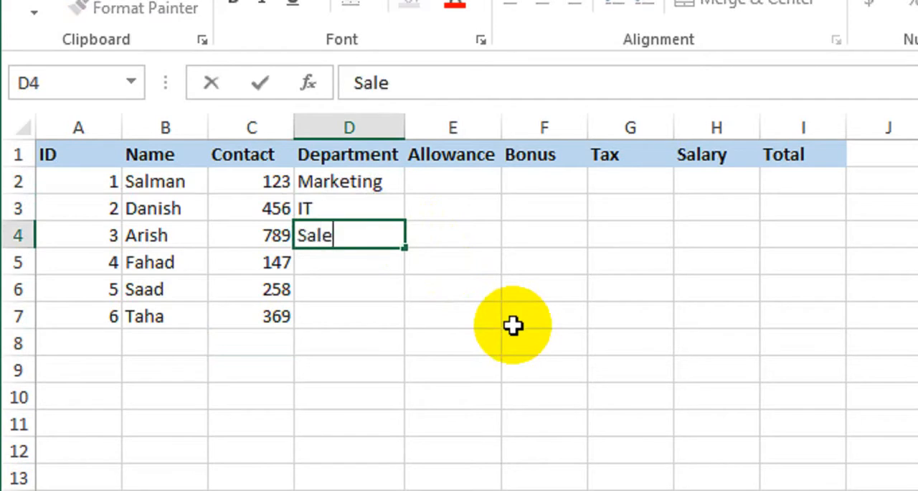
key("Return")
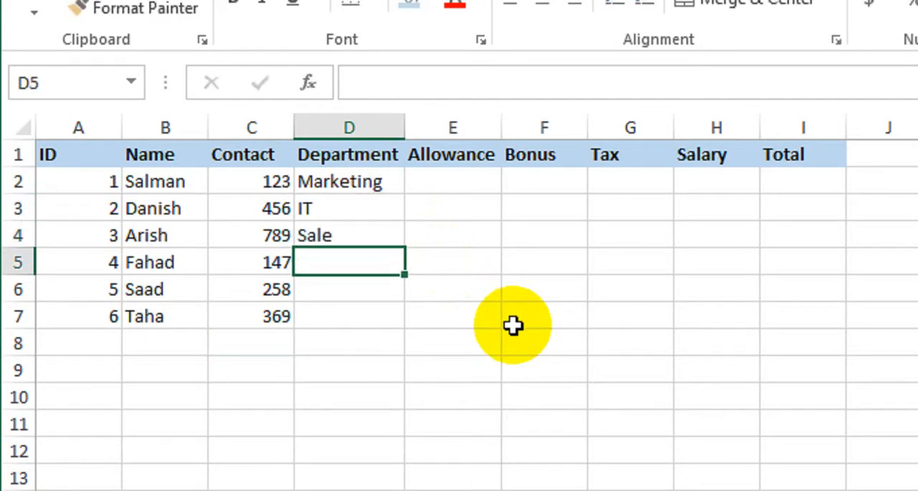
Enter the departments Admin, Accounts and HR in cells D5 to D7 of the Department column
type("Admin")
key("Return")
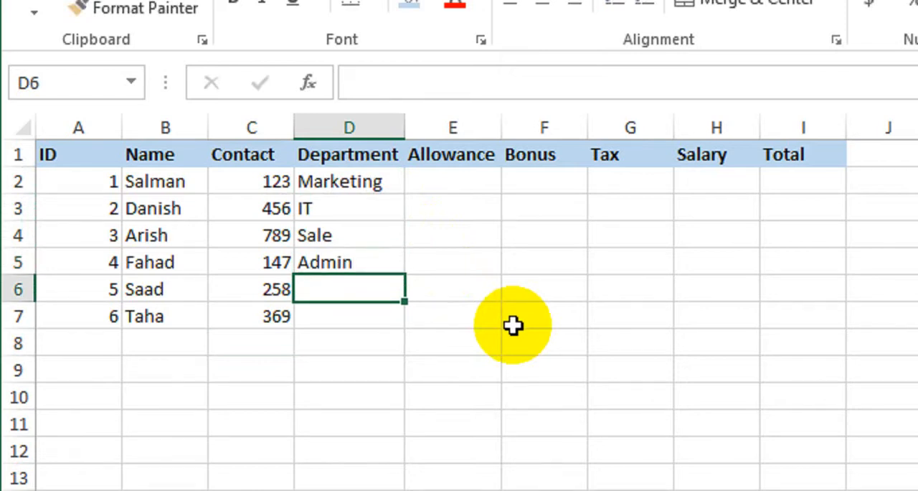
type("F")
key("BackSpace")
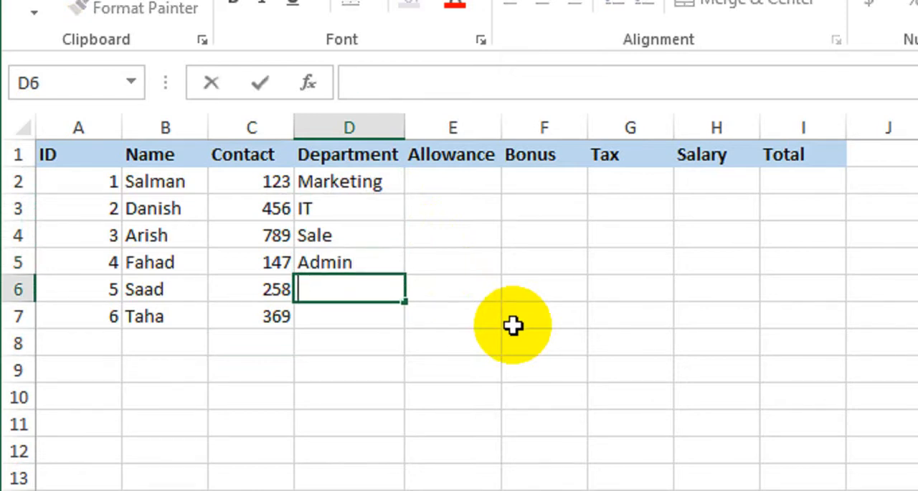
type("Accounts")
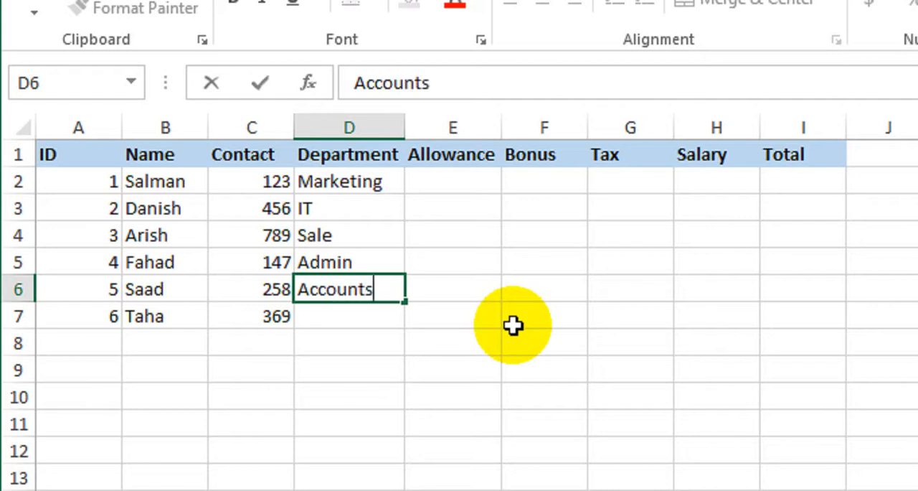
key("Return")
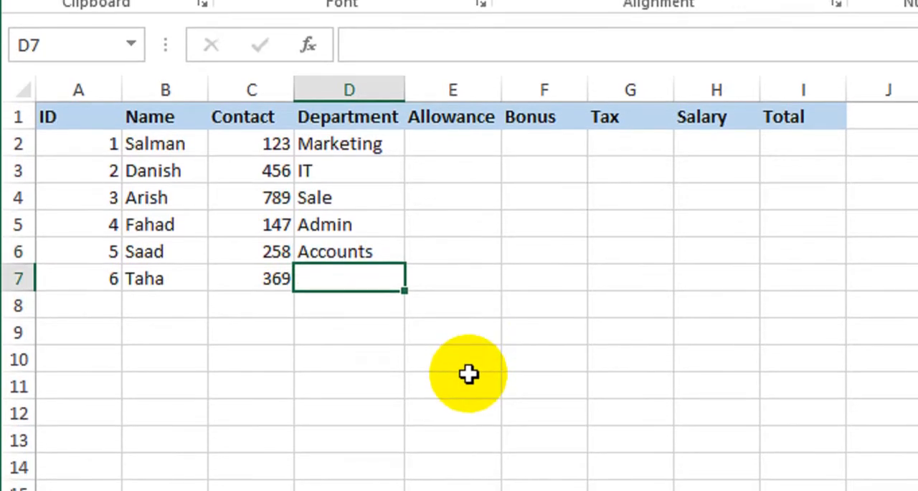
type("HR")
key("Return")
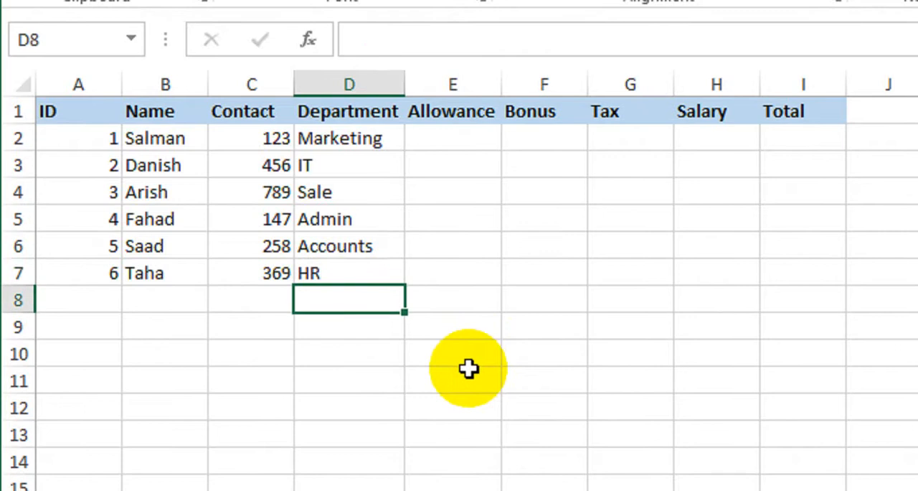
Enter the allowances 2000, 3000 and 5000 in cells E2 to E4 of the Allowance column
left_click(475, 132)
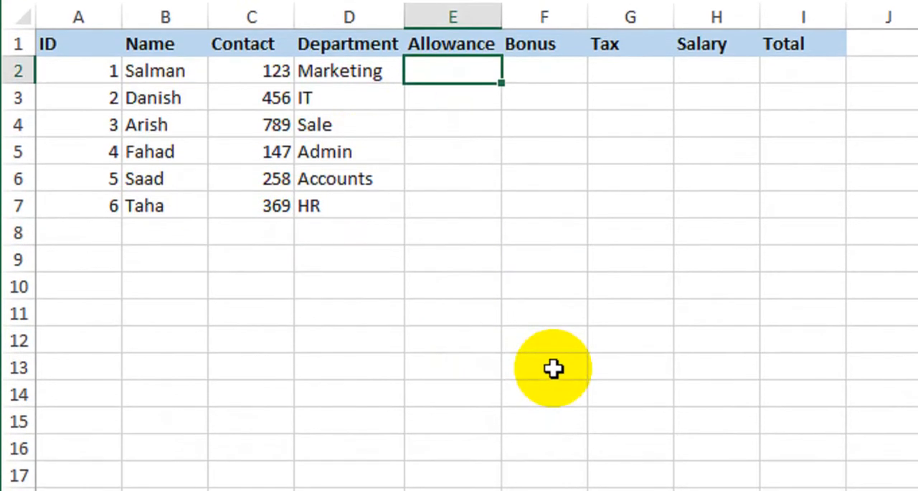
type("2000")
key("Return")
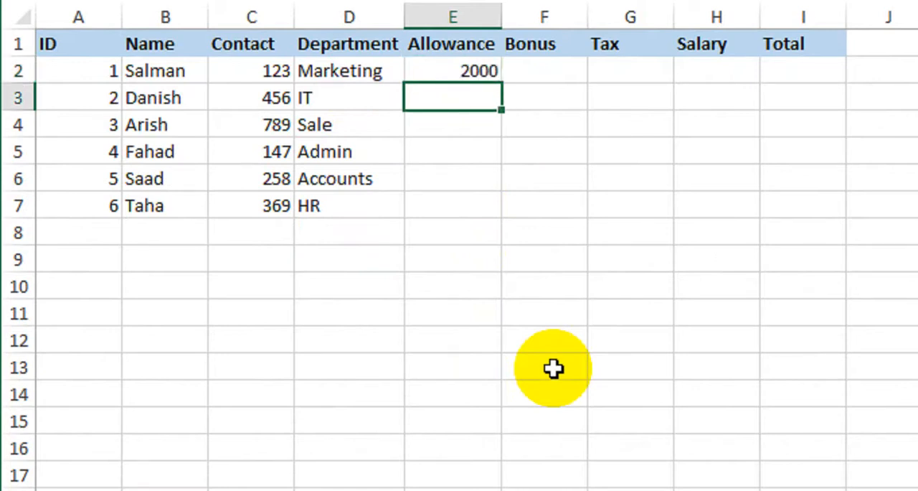
type("3000")
key("Return")
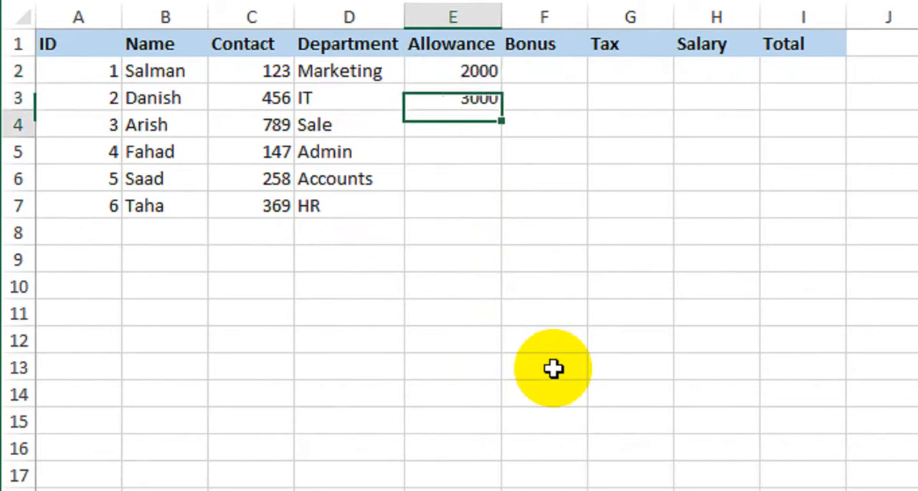
type("5000")
key("Return")
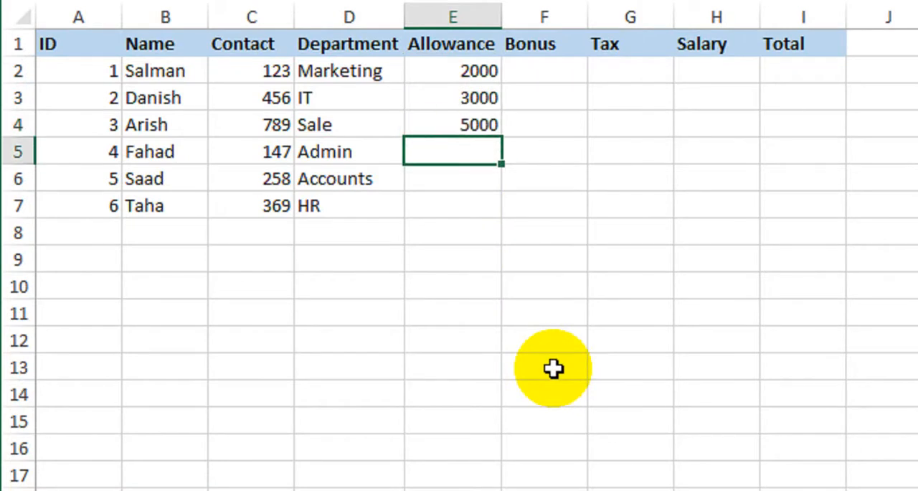
Enter the allowances 1000, 2500 and 3000 in cells E5 to E7 of the Allowance column
type("1000")
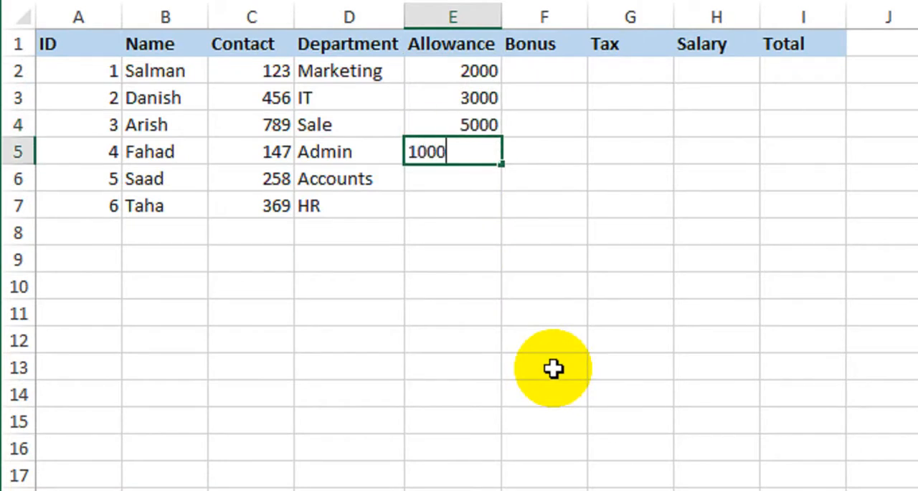
key("Return")
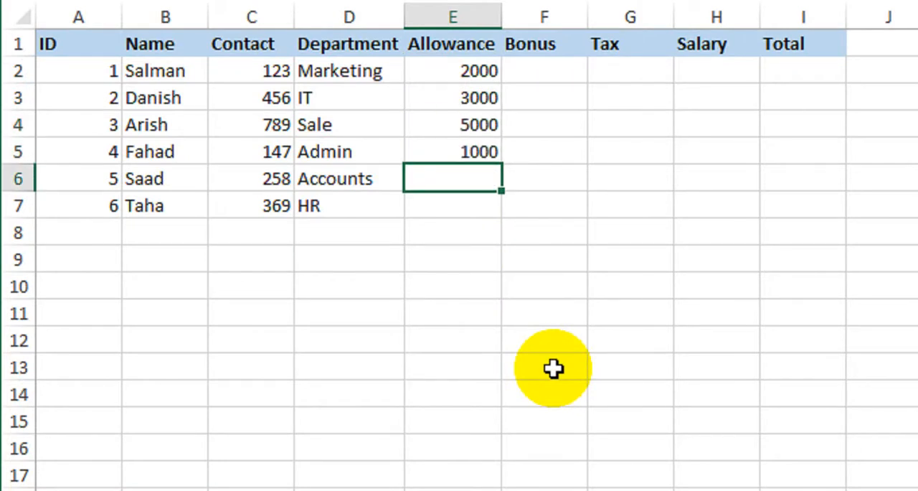
type("2500")
key("Return")
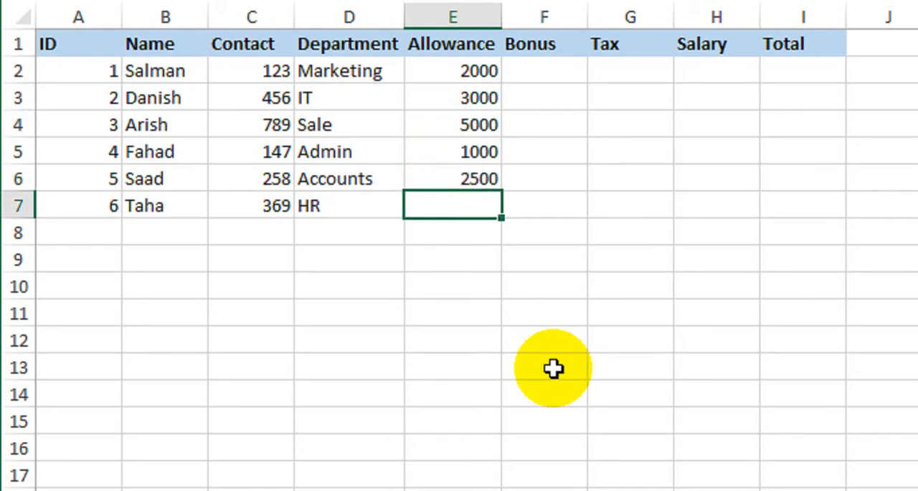
type("3000")
key("Return")
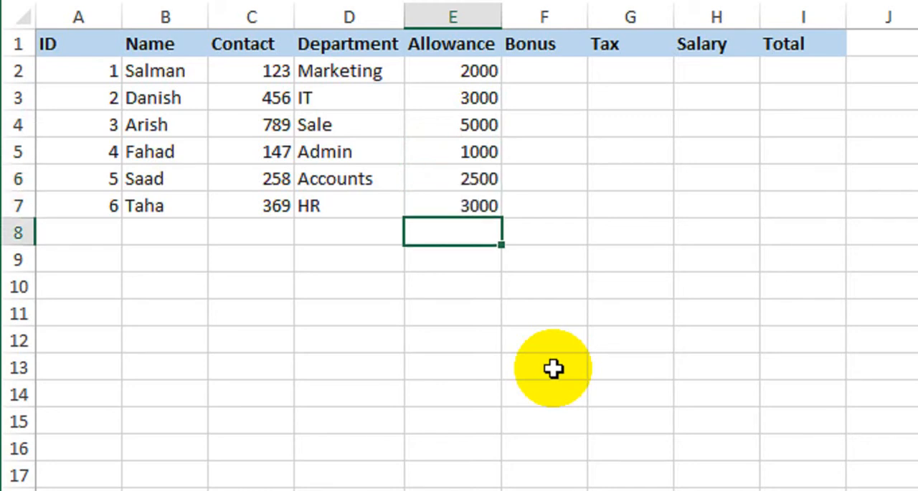
Enter the bonuses 500 in F2, 1200 in F4, 1500 in F5 and 1000 in F7, leaving F3 and F6 blank
left_click(547, 72)
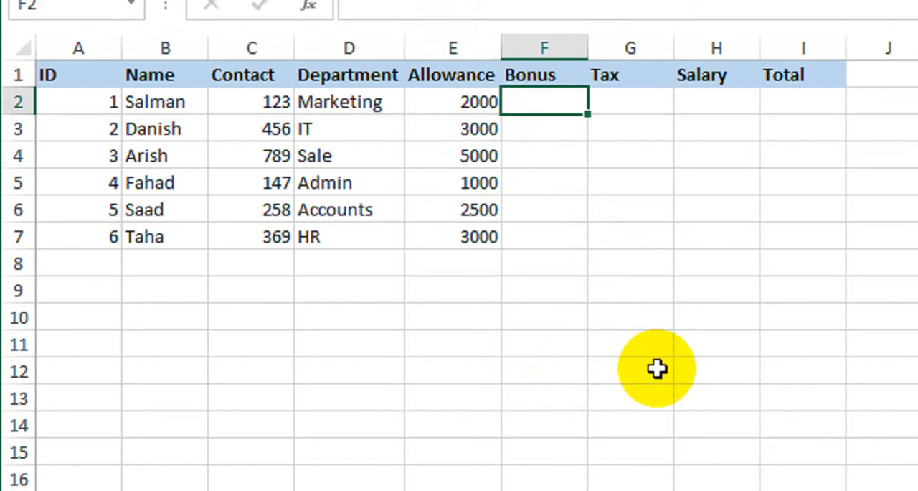
type("500")
key("Return")
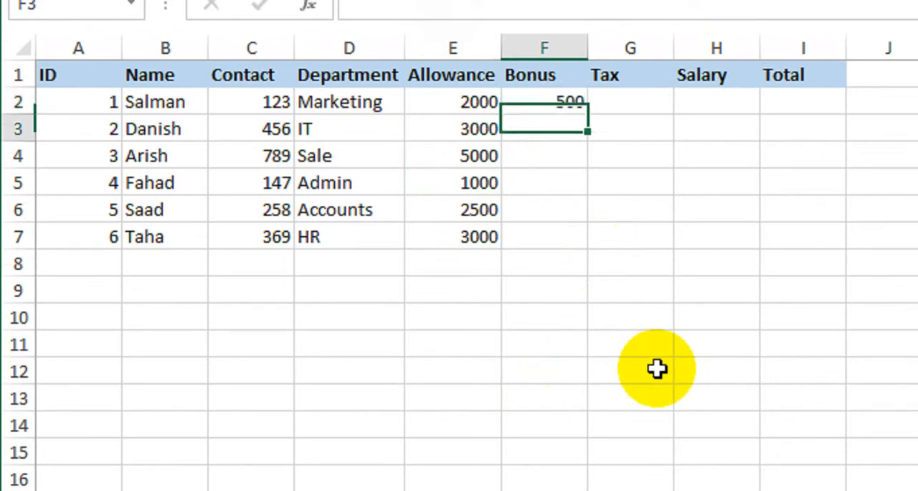
key("Return")
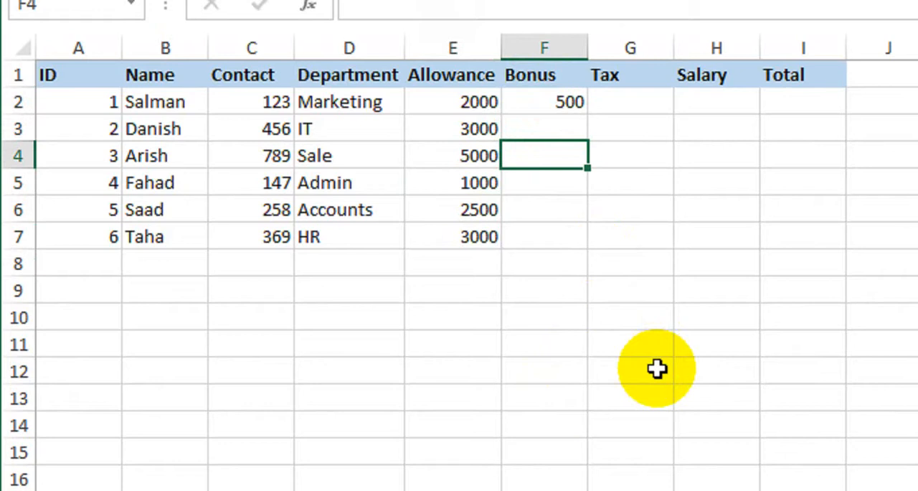
type("1200")
key("Return")
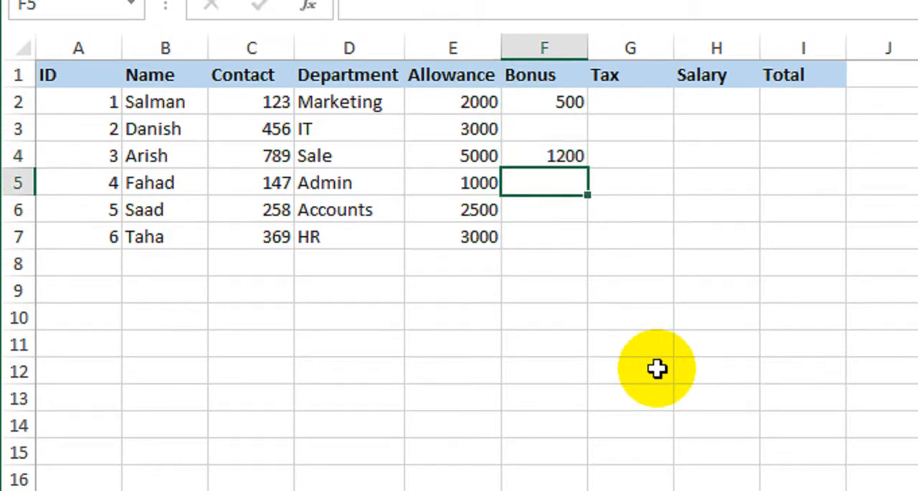
type("1500")
key("Return")
key("Return")
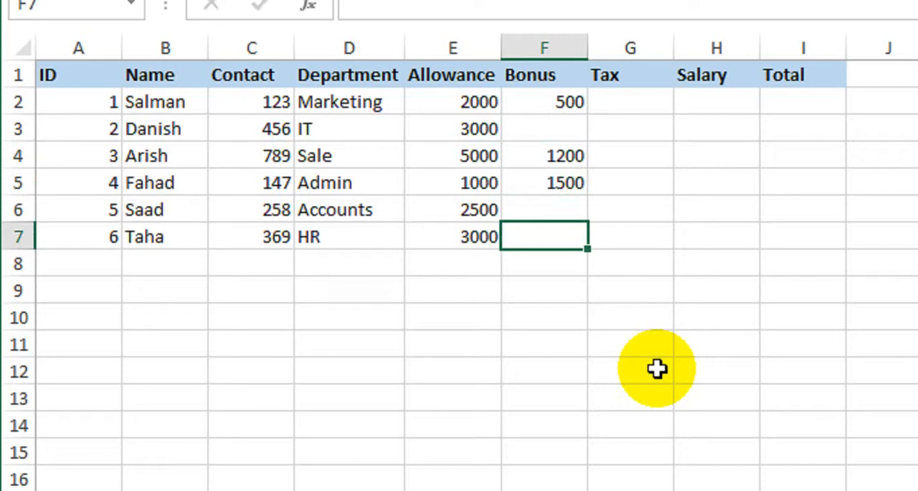
type("1000")
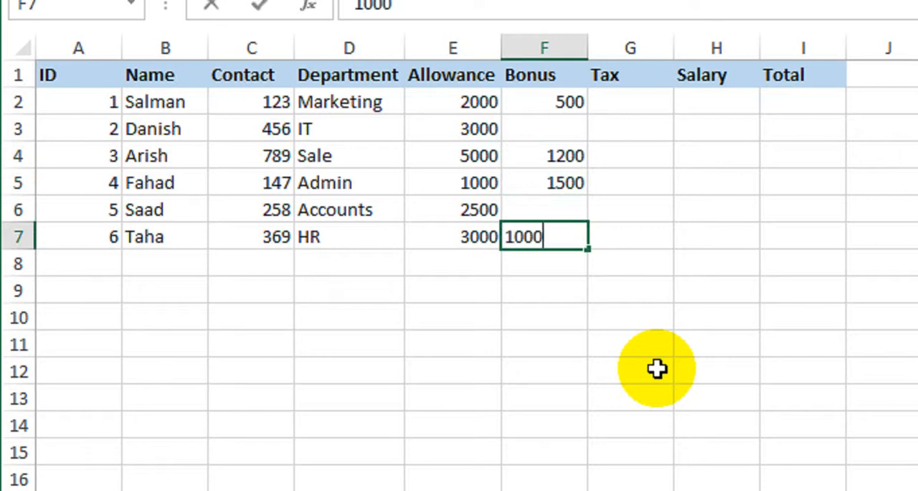
key("Return")
Swap two column headers so that G1 reads Salary and H1 reads Tax
left_click(642, 108)
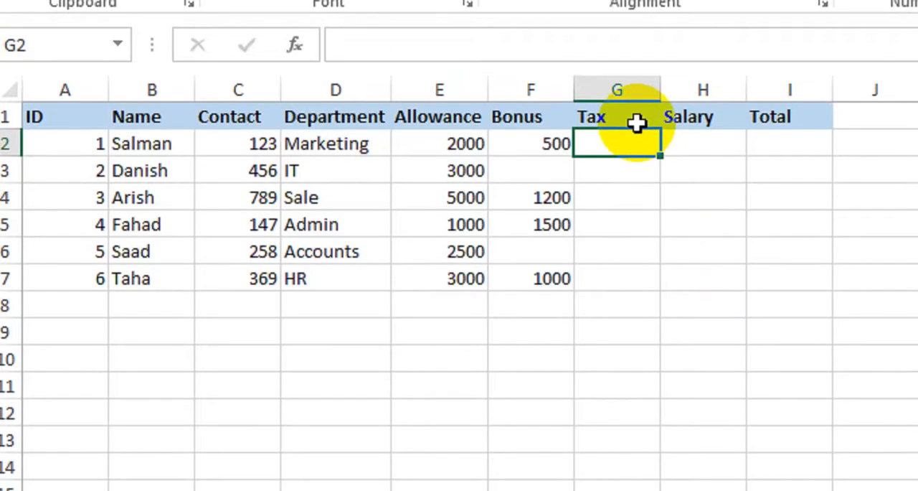
left_click(637, 122)
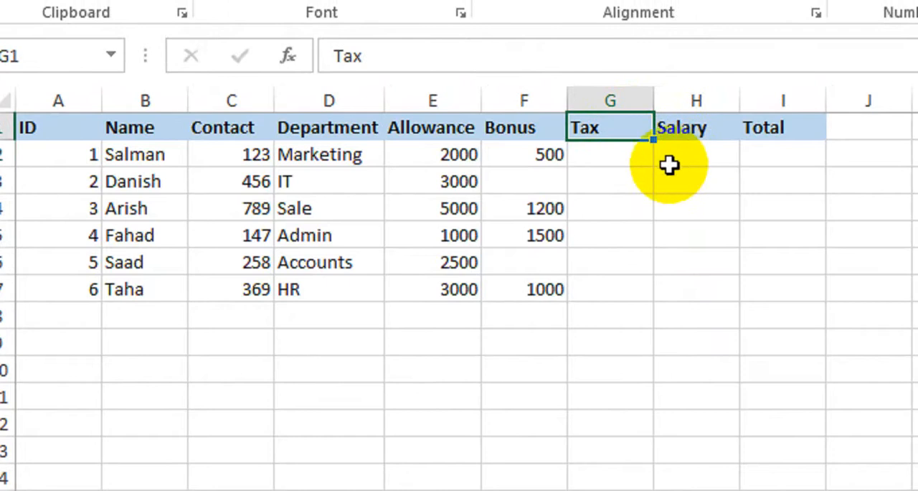
type("Salary")
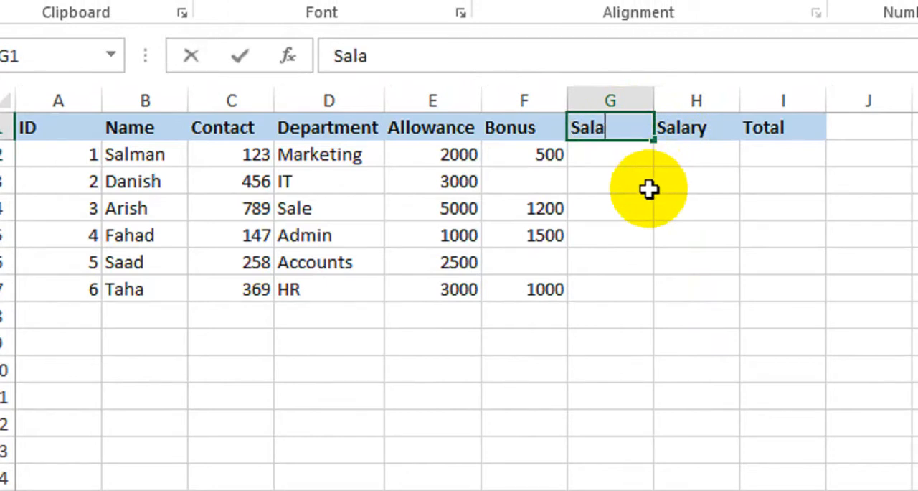
key("Tab")
type("Tax")
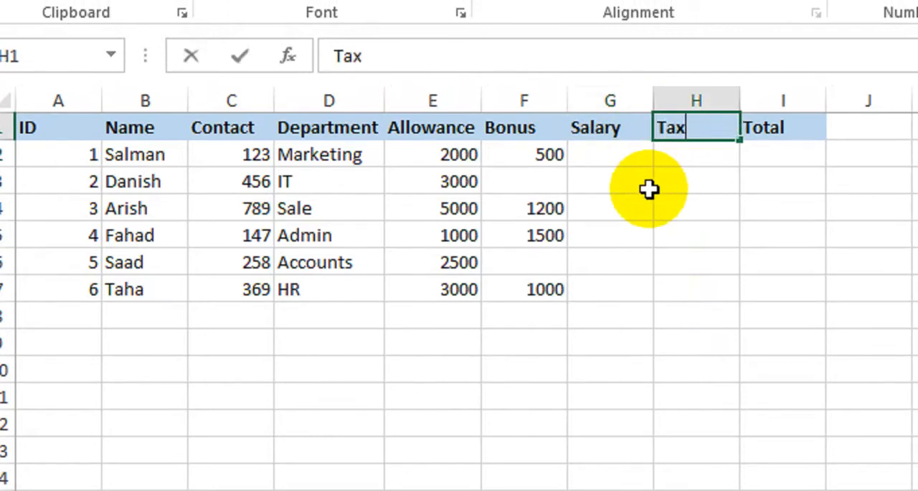
key("Tab")
key("Return")
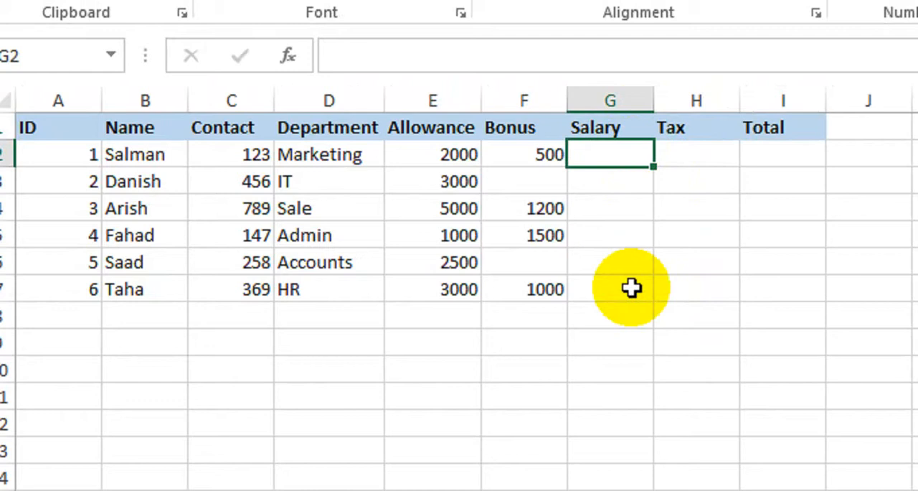
Enter the salaries 25000, 20000 and 18000 in cells G2 to G4 of the Salary column
key("F2")
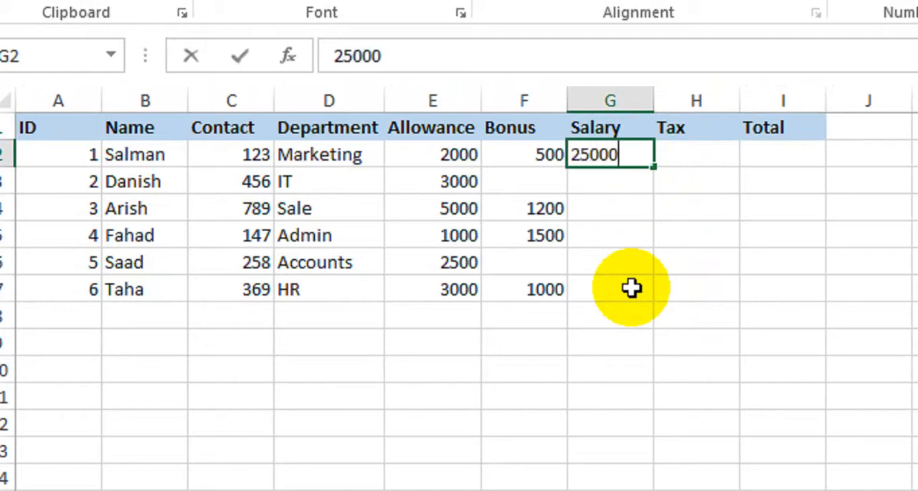
key("Return")
type("2000")
key("Return")
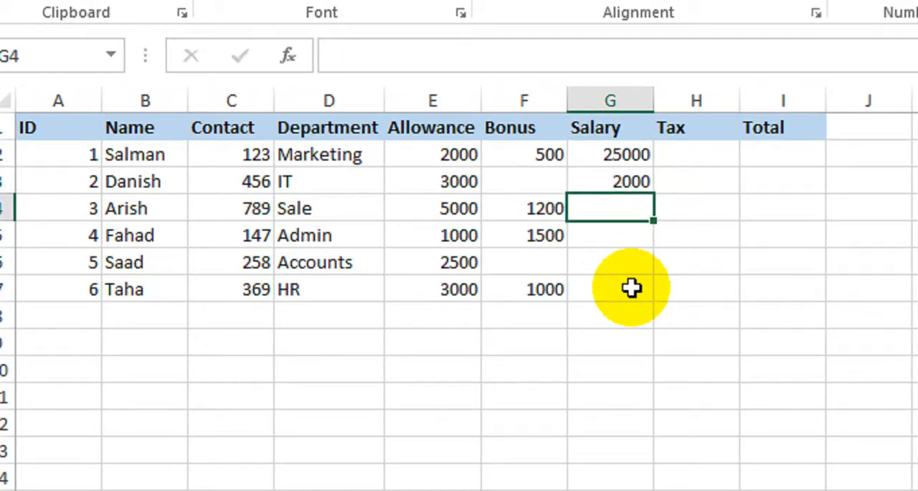
key("Up")
type("0")
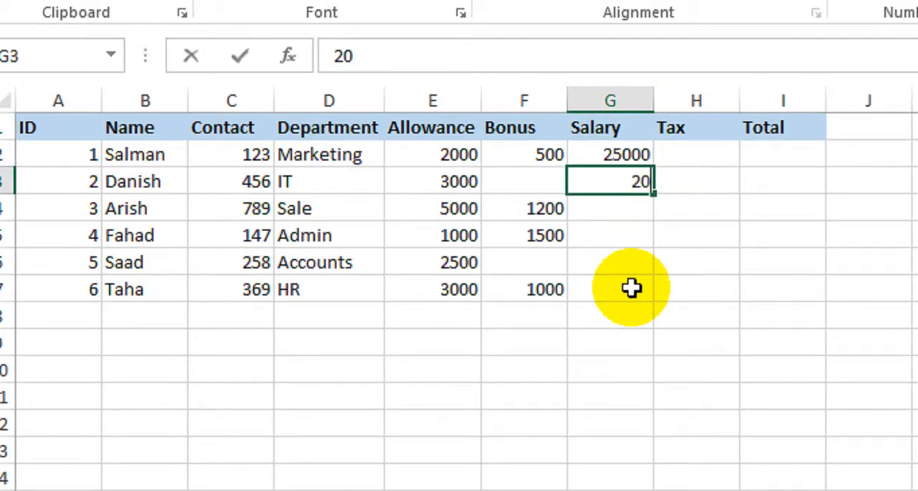
key("Return")
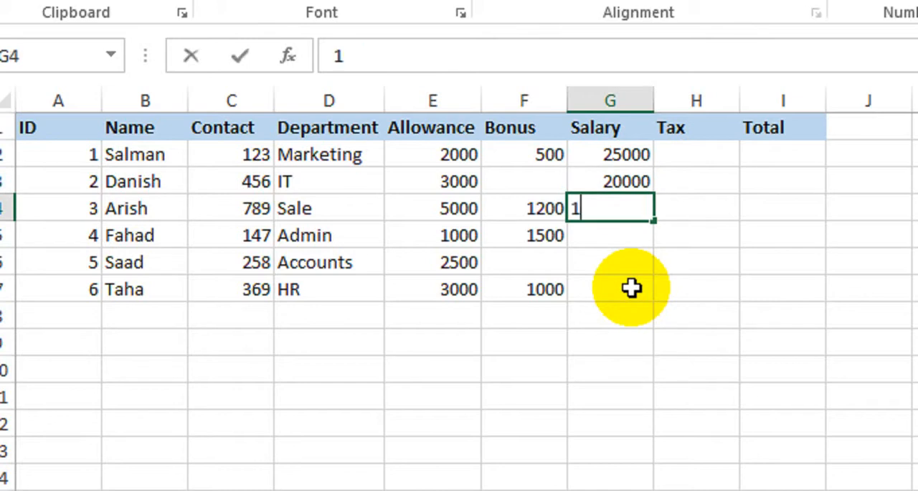
key("Return")
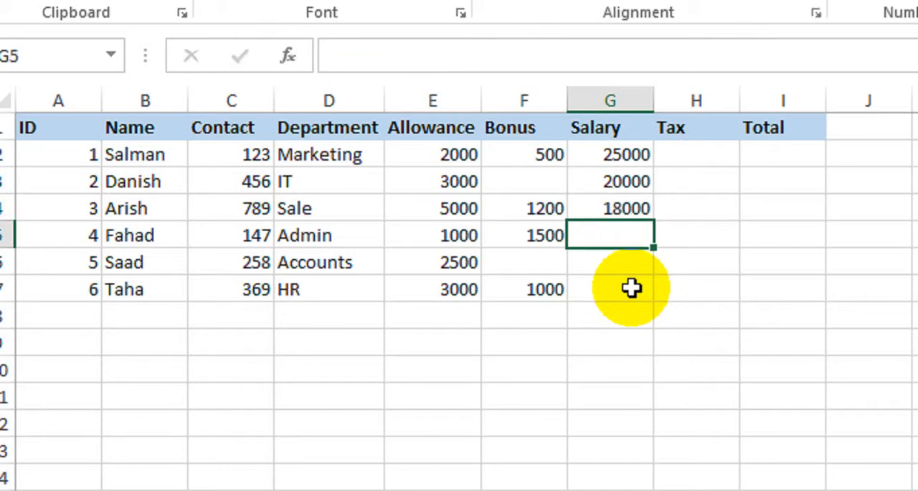
Enter the salaries 30000, 18000 and 22000 in cells G5 to G7 of the Salary column
type("30000")
key("Return")
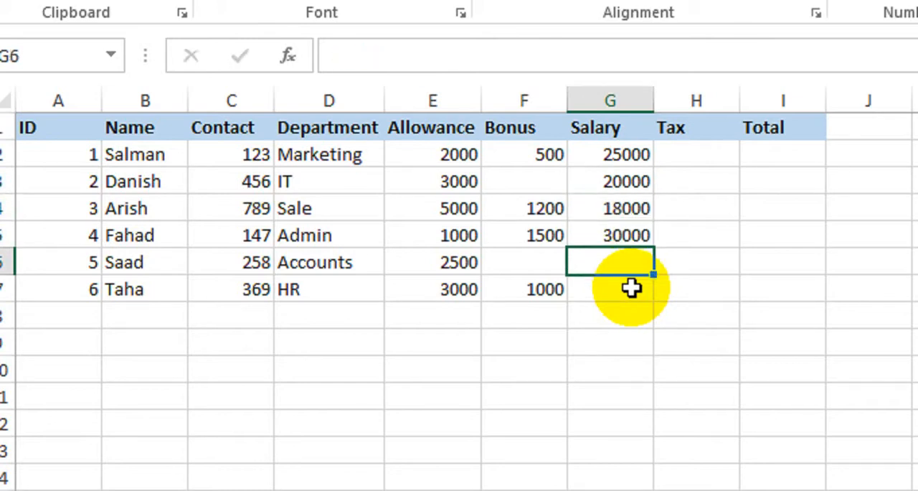
key("Return")
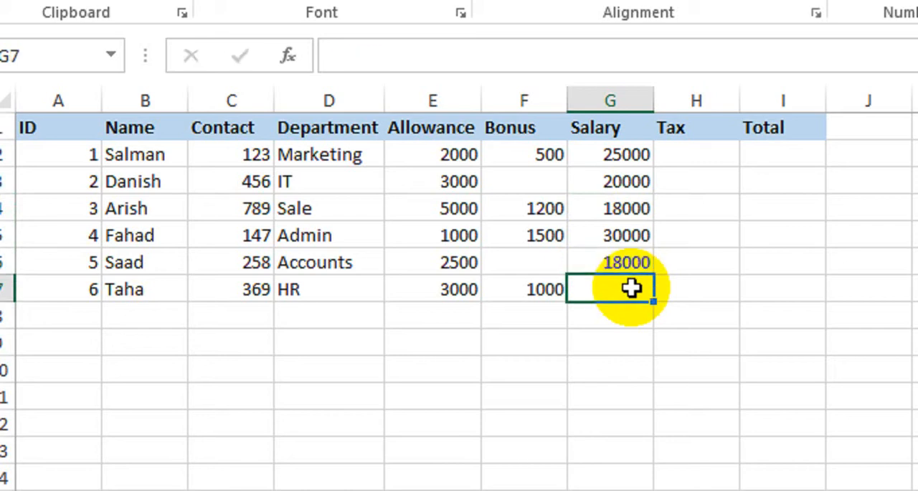
type("22000")
key("Return")
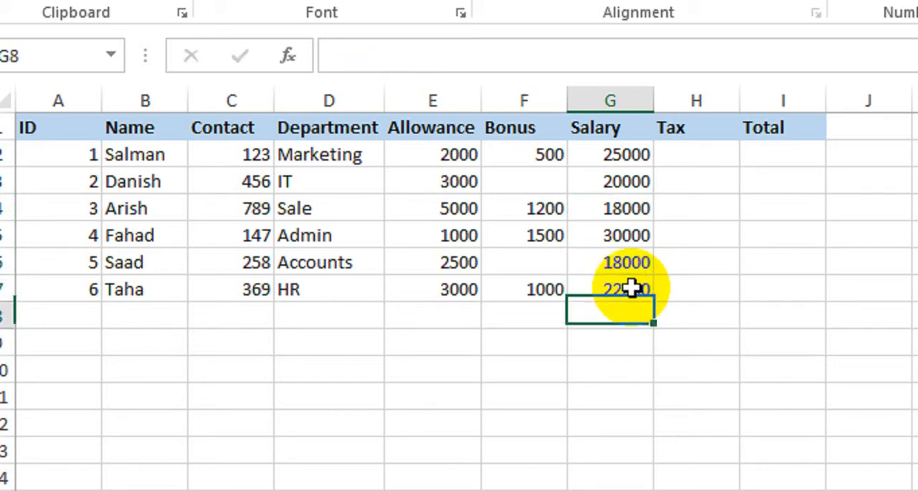
Calculate the tax in H2 with =G2*2.5/100 and fill the formula down to H7
left_click(691, 161)
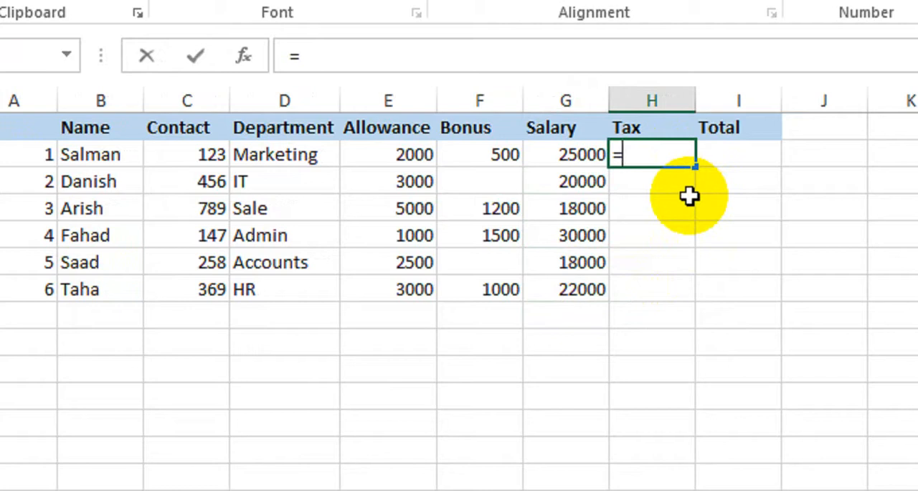
type("=")
key("Left")
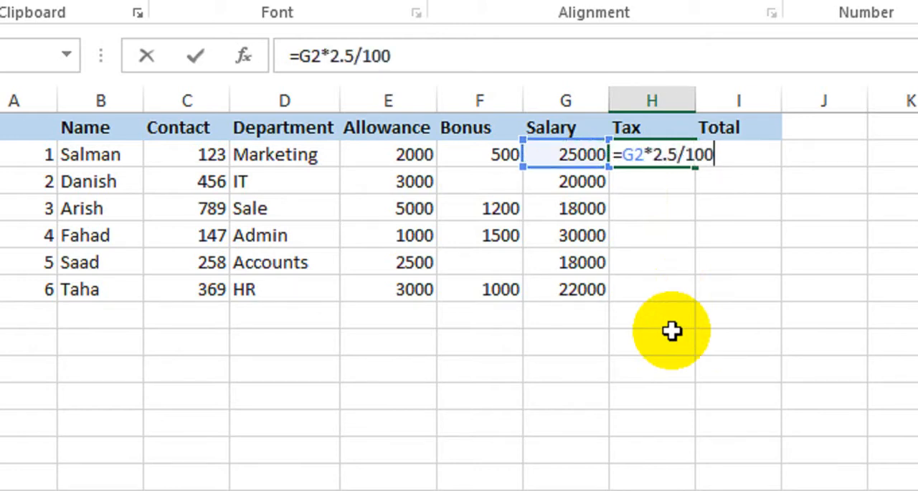
key("Return")
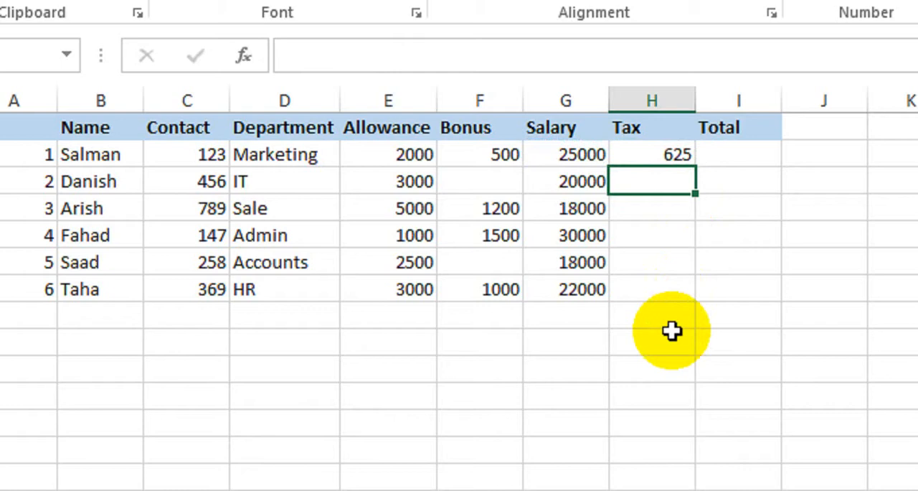
left_click(651, 155)
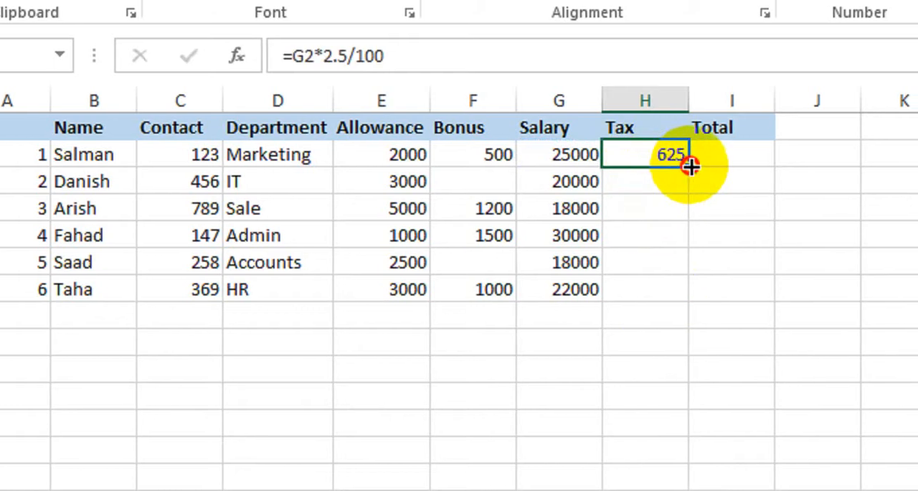
left_click_drag(692, 167, 660, 295)
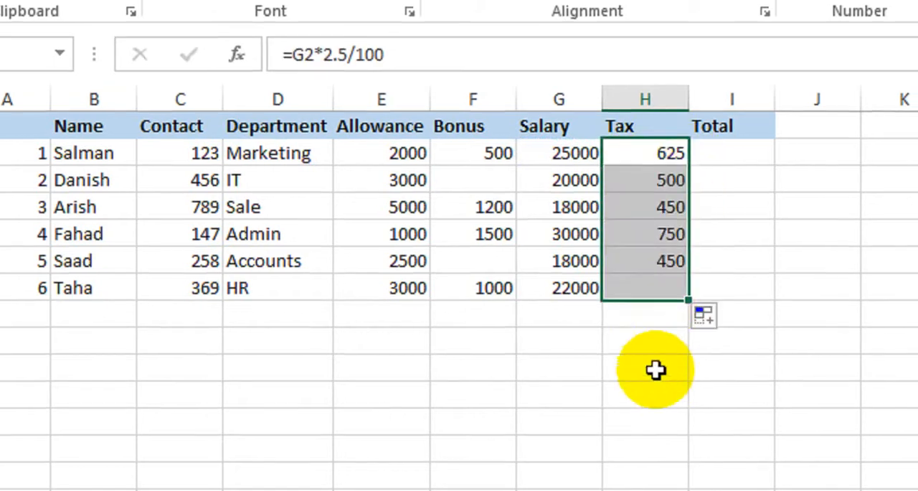
Calculate the total in I2 with =G2+H2 and fill the formula down to I7
left_click(746, 157)
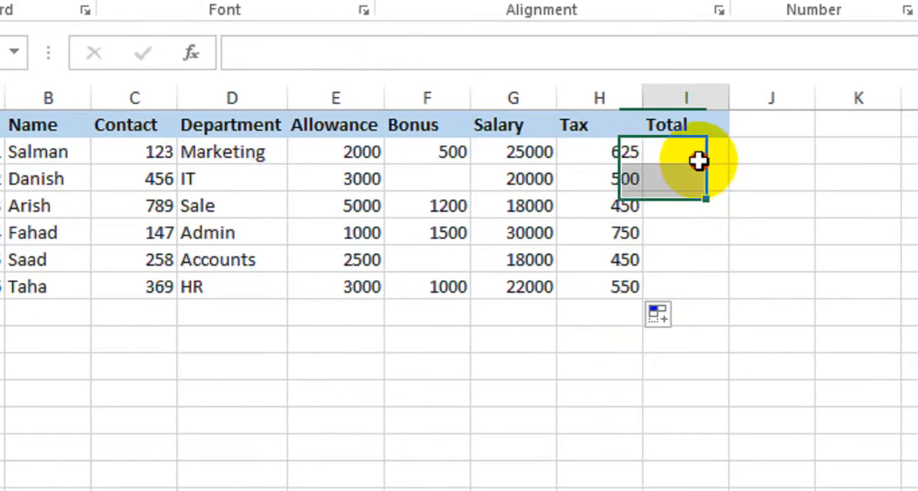
type("=")
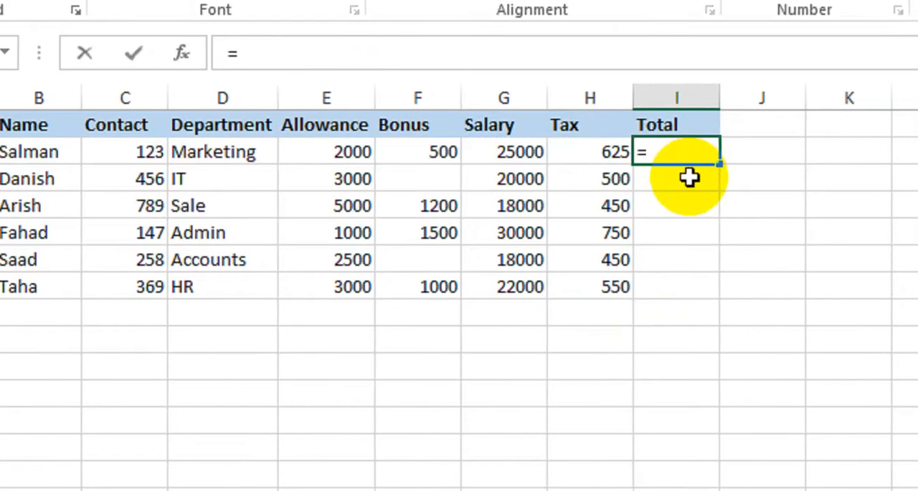
key("Left")
key("Left")
type("+")
key("Left")
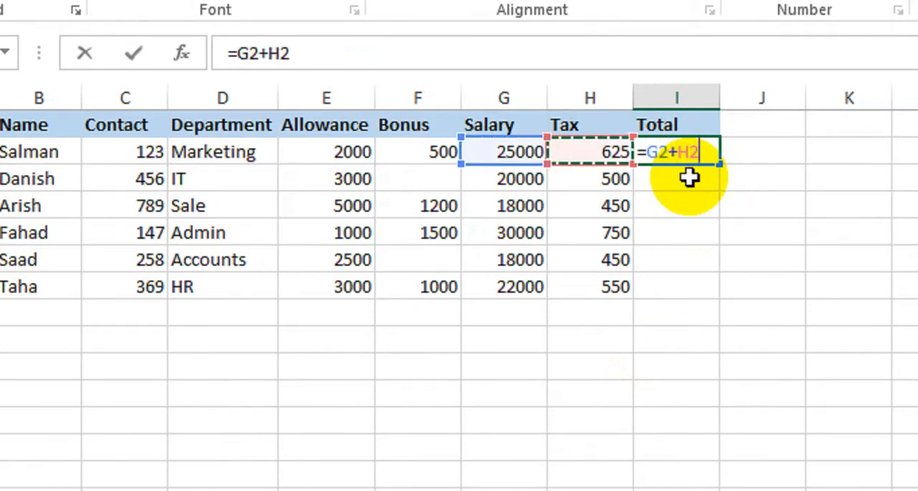
key("Return")
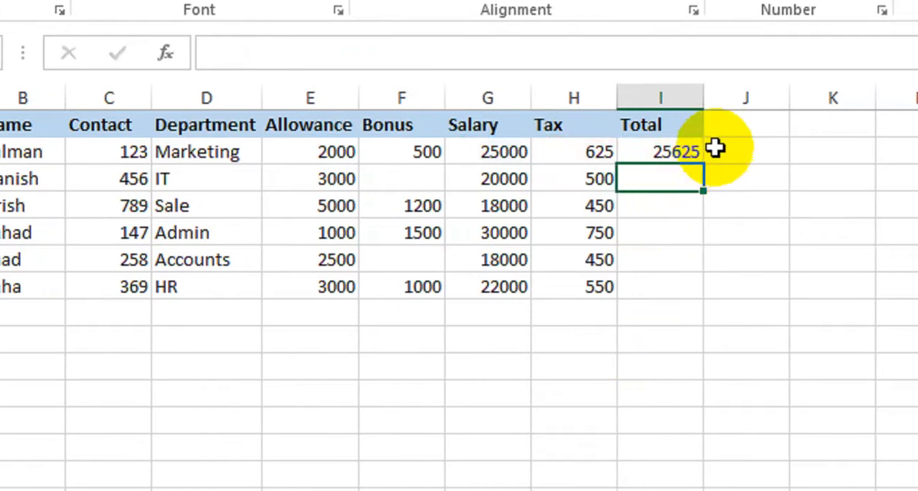
left_click(712, 151)
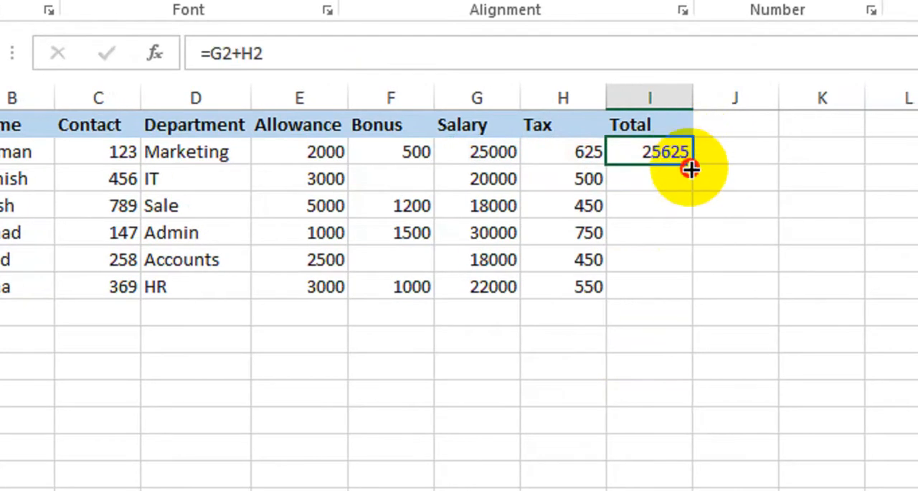
left_click_drag(690, 167, 691, 291)
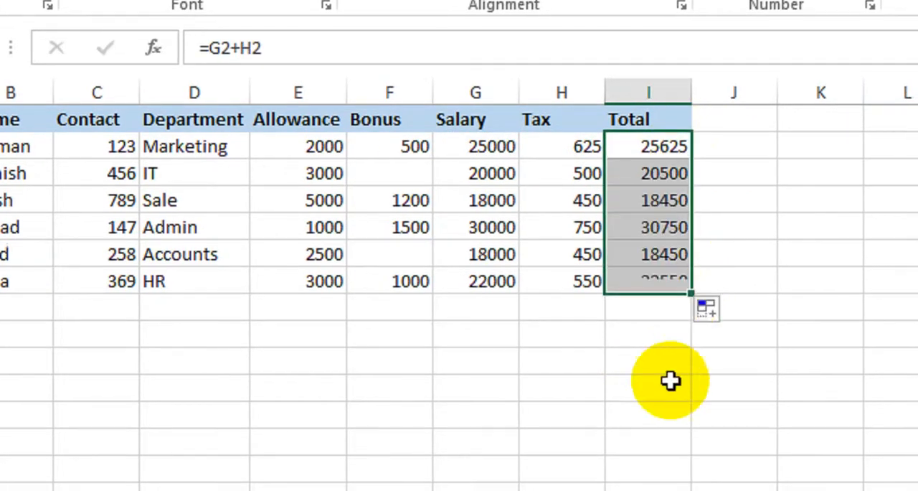
left_click(323, 242)
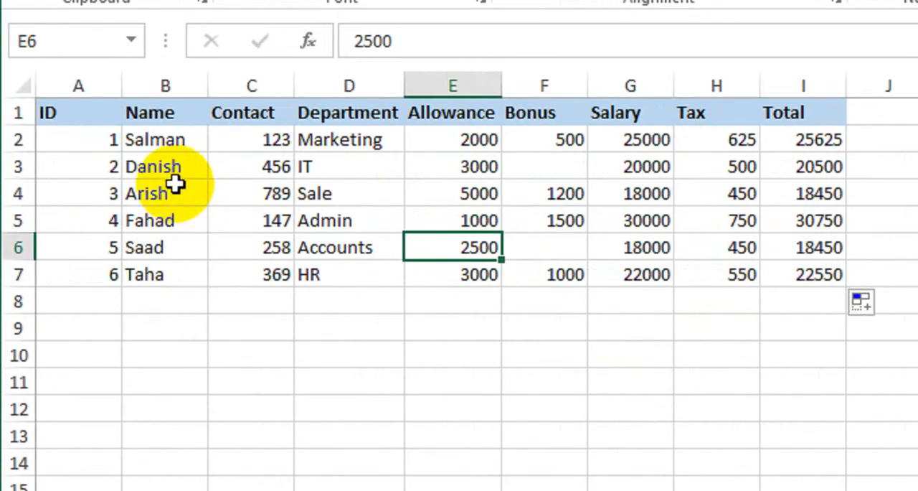
left_click_drag(82, 121, 814, 294)
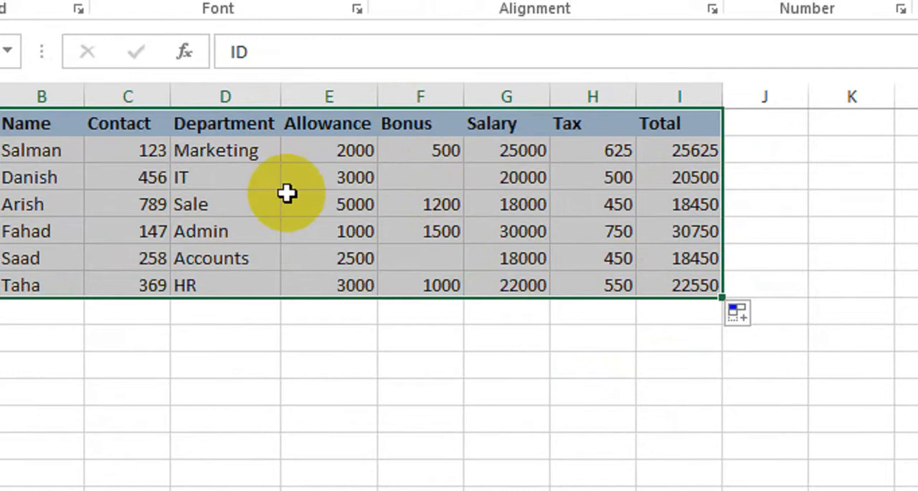
left_click(195, 334)
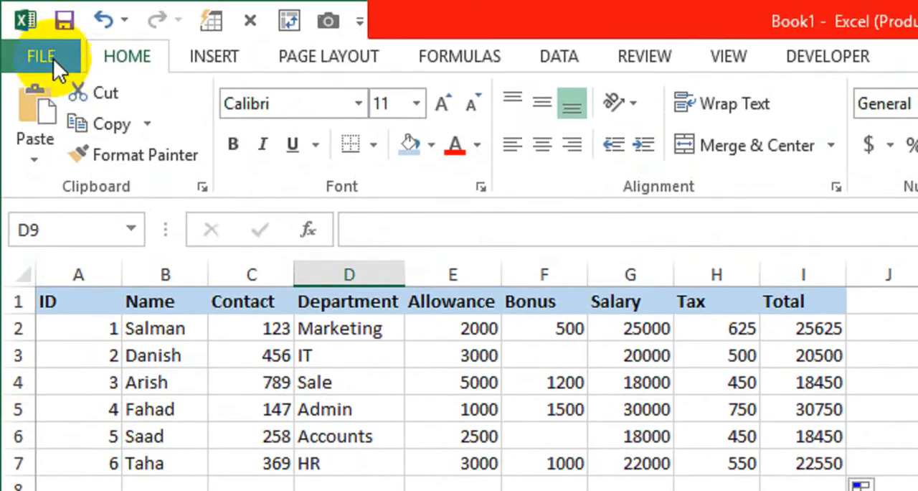
Save the workbook in the Documents folder as an Excel Workbook named Pay Slip
left_click(53, 58)
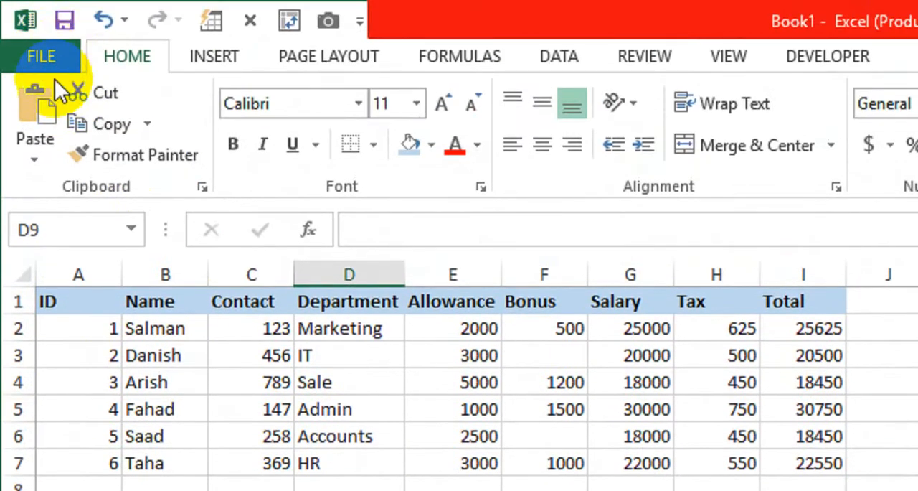
left_click(107, 293)
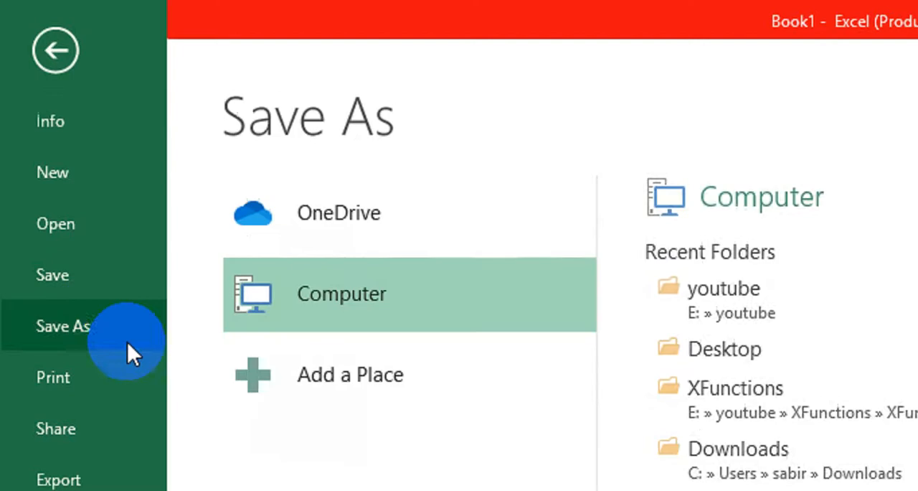
left_click(687, 333)
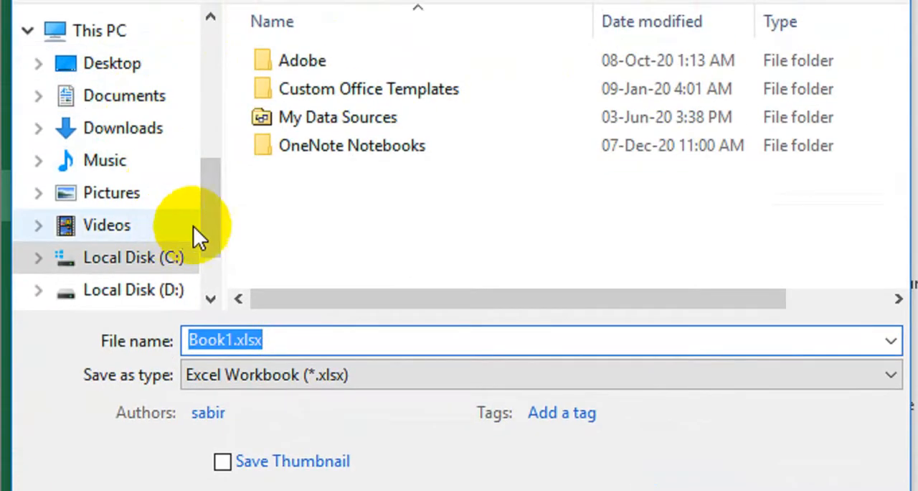
left_click_drag(208, 226, 221, 123)
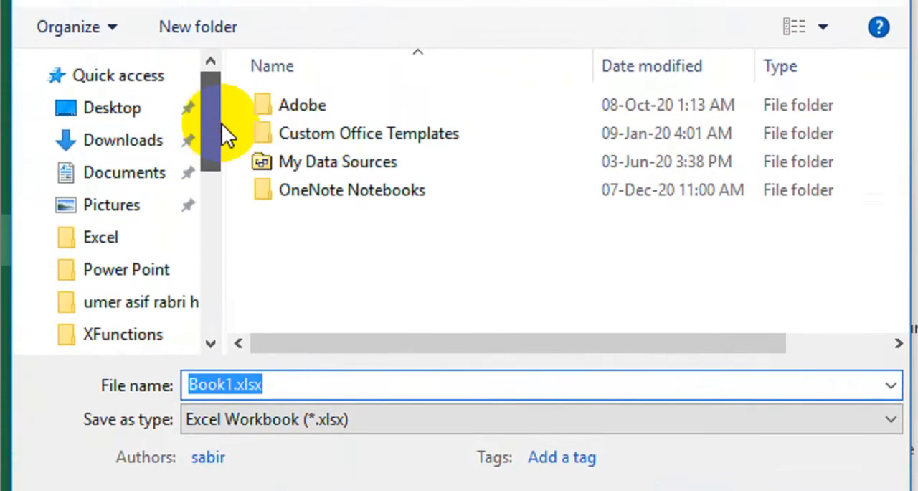
left_click(153, 170)
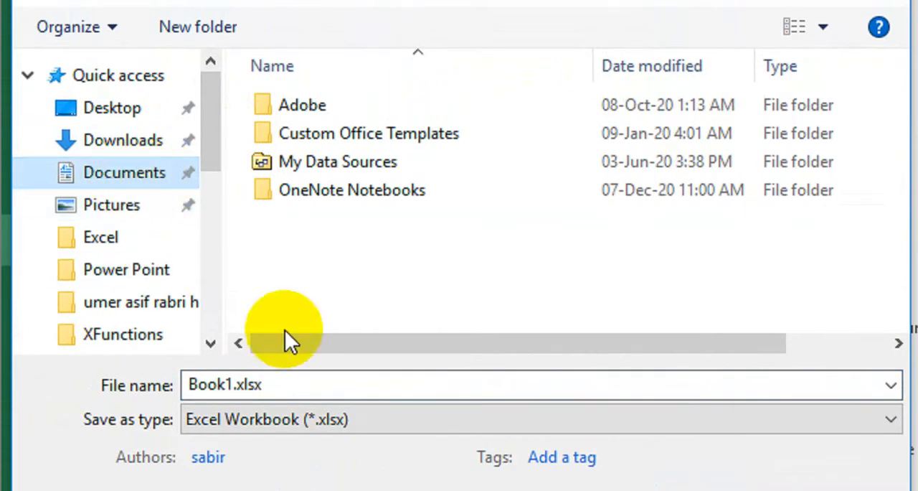
left_click(301, 385)
type("Pay")
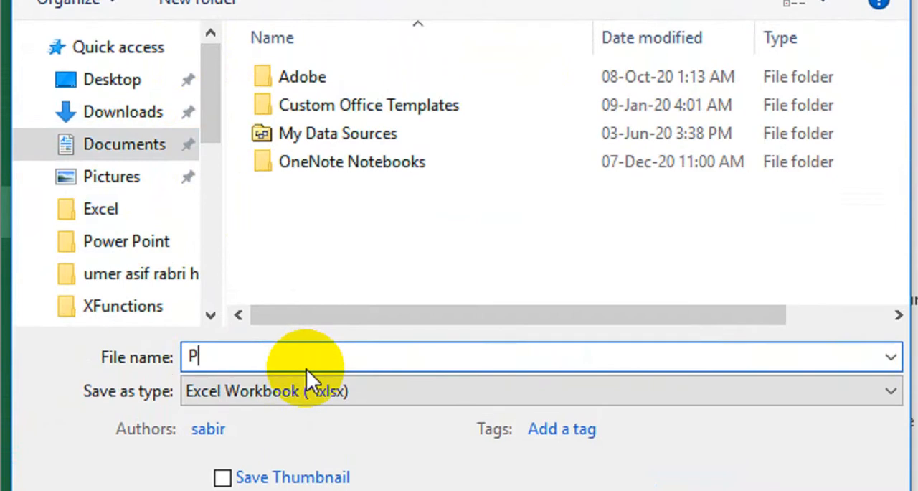
type(" Slip")
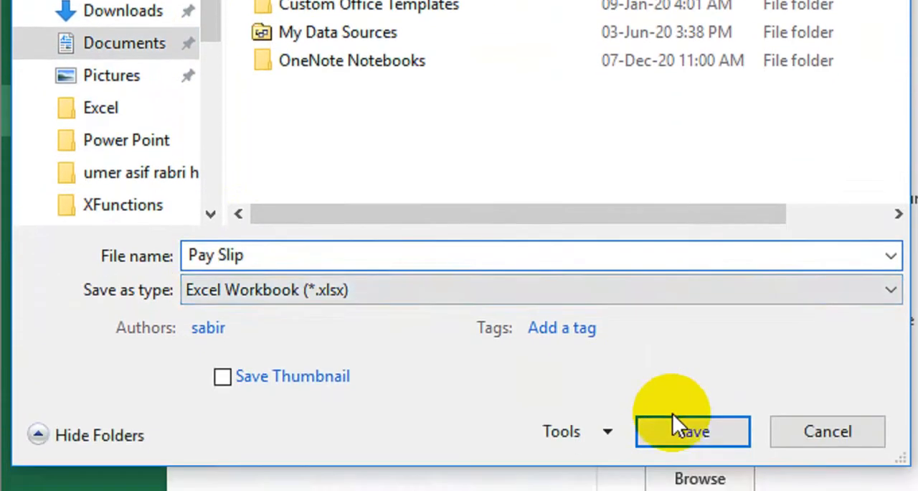
left_click(682, 427)
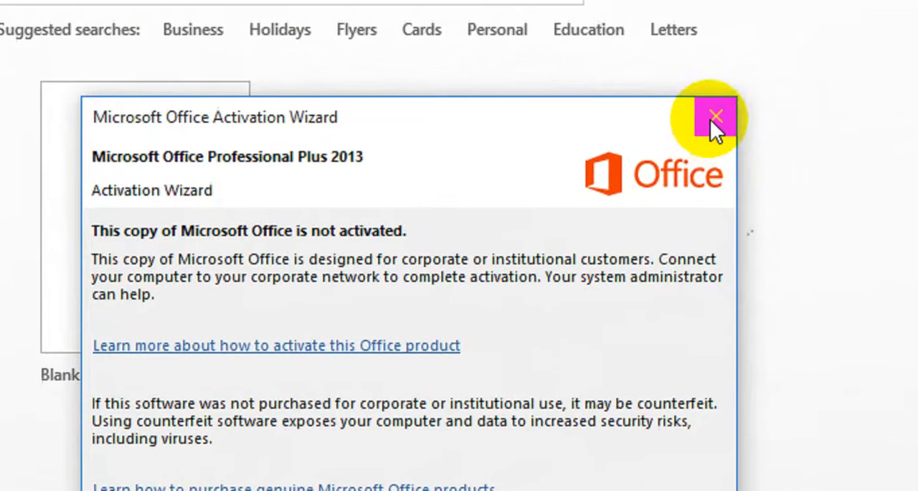
Switch to Word, dismiss the activation notice and create a blank document
left_click(710, 122)
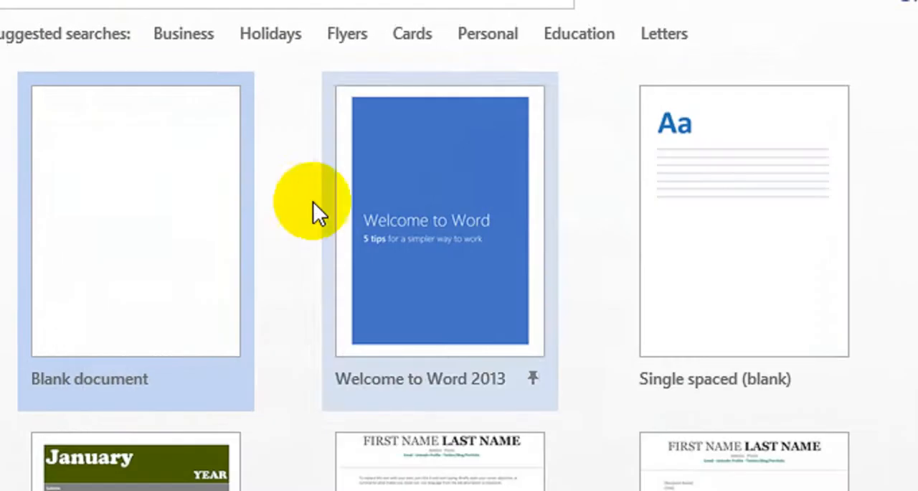
left_click(101, 305)
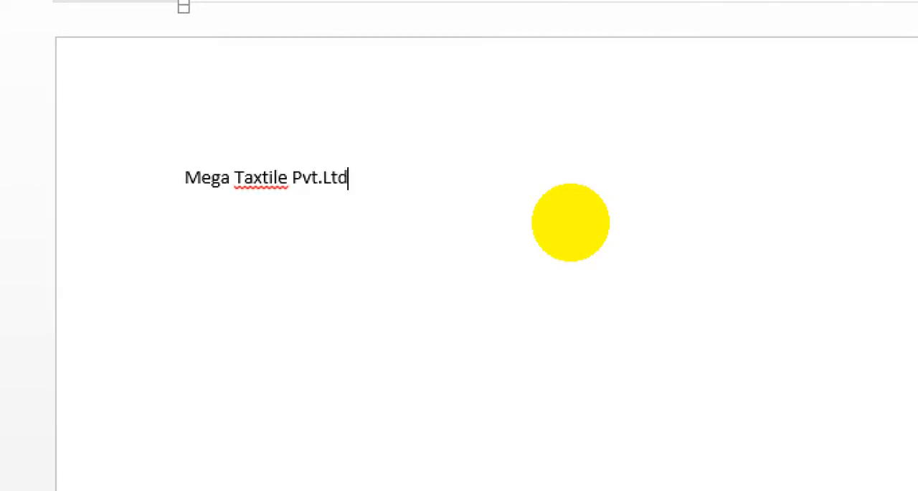
Correct the misspelled Taxtile to Textile in the company name and clear the spelling flag on Pvt.Ltd
right_click(269, 179)
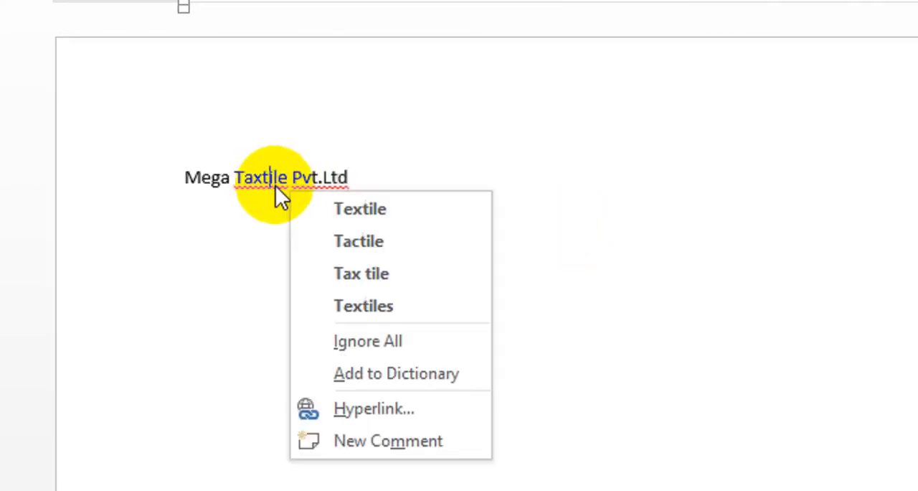
left_click(345, 201)
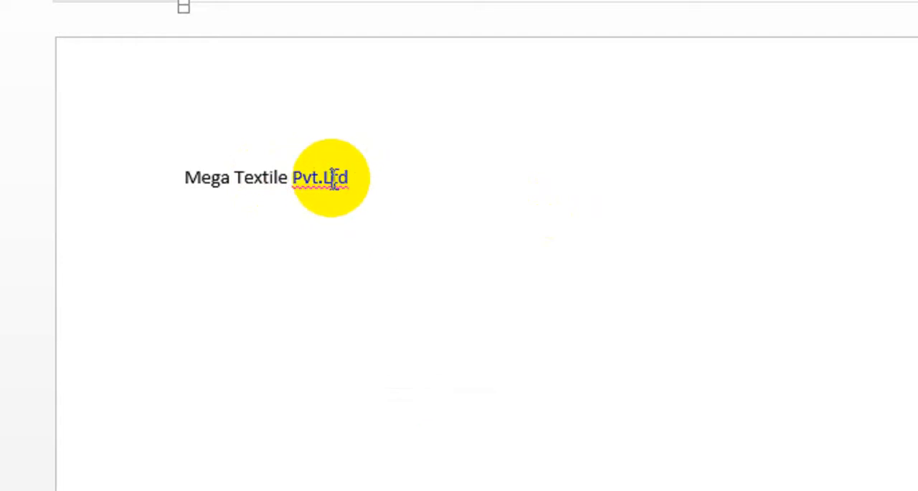
right_click(334, 178)
left_click(371, 241)
Format the company name Mega Textile Pvt.Ltd as a centered, bold, underlined heading at 24 pt
left_click_drag(363, 177, 188, 177)
left_click(435, 103)
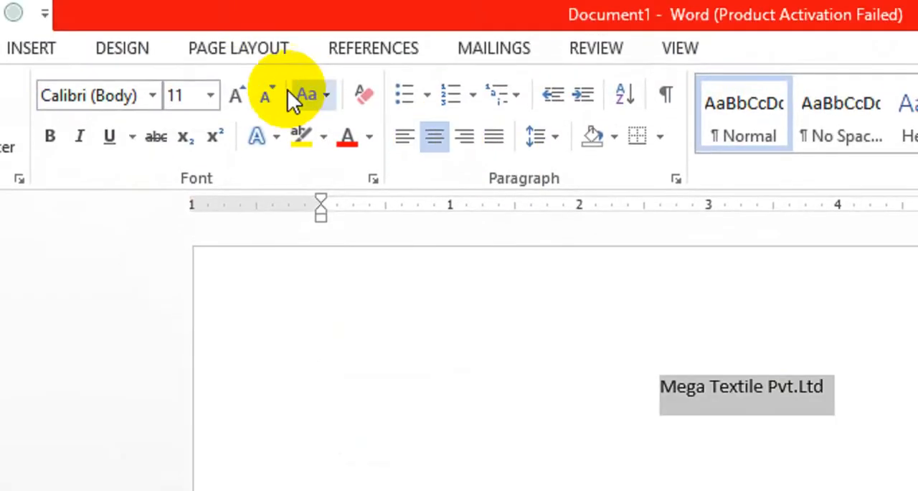
left_click(234, 96)
left_click(233, 96)
left_click(233, 95)
left_click(234, 96)
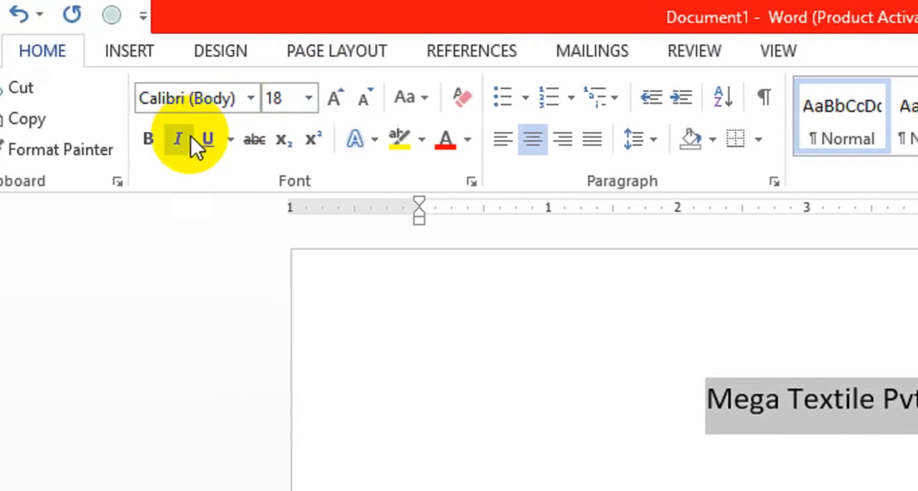
left_click(208, 139)
left_click(148, 140)
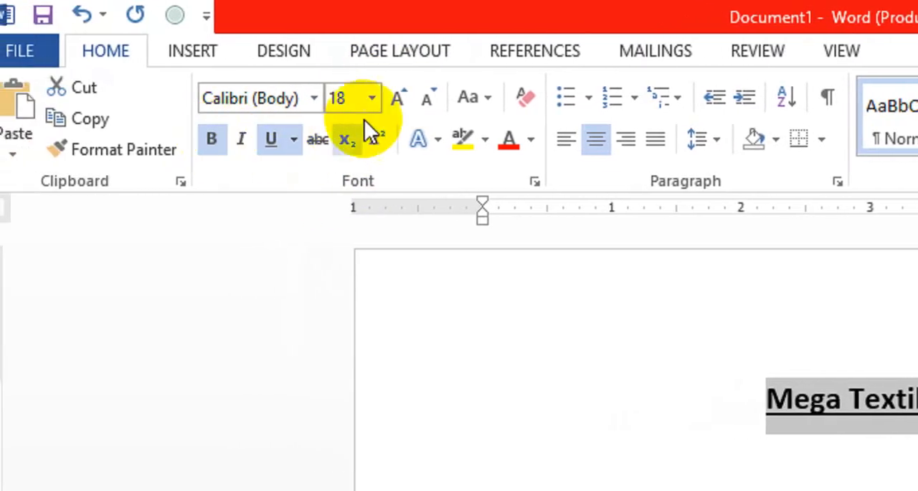
left_click(398, 96)
left_click(398, 96)
left_click(398, 96)
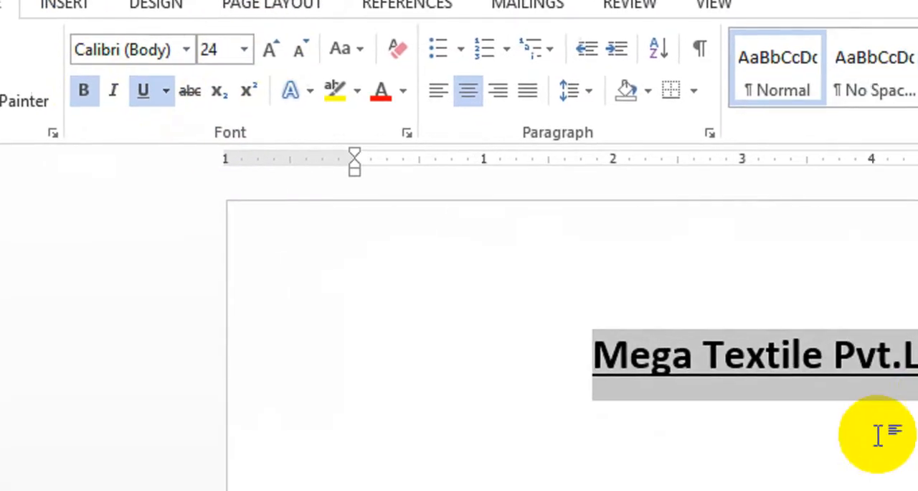
Add a 12 pt line below the heading with the prefix Ph: and the company's phone number
left_click(719, 352)
key("Return")
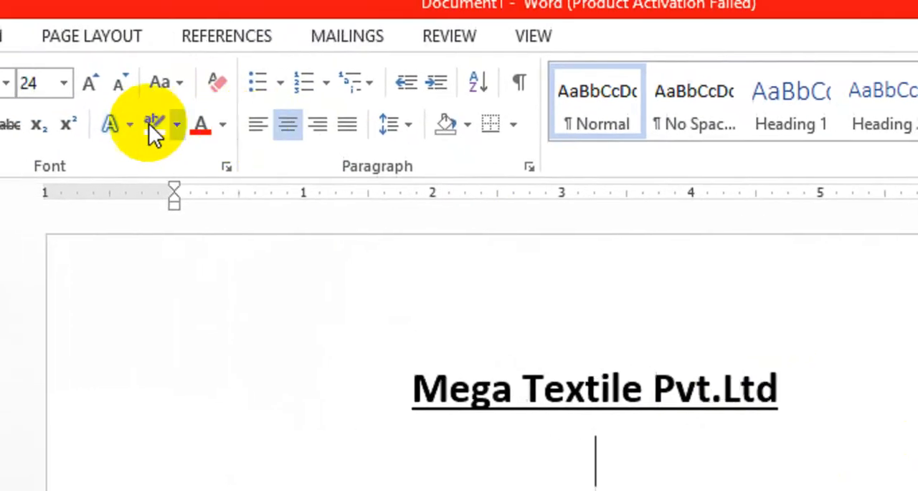
left_click(118, 81)
left_click(119, 81)
left_click(118, 81)
left_click(118, 81)
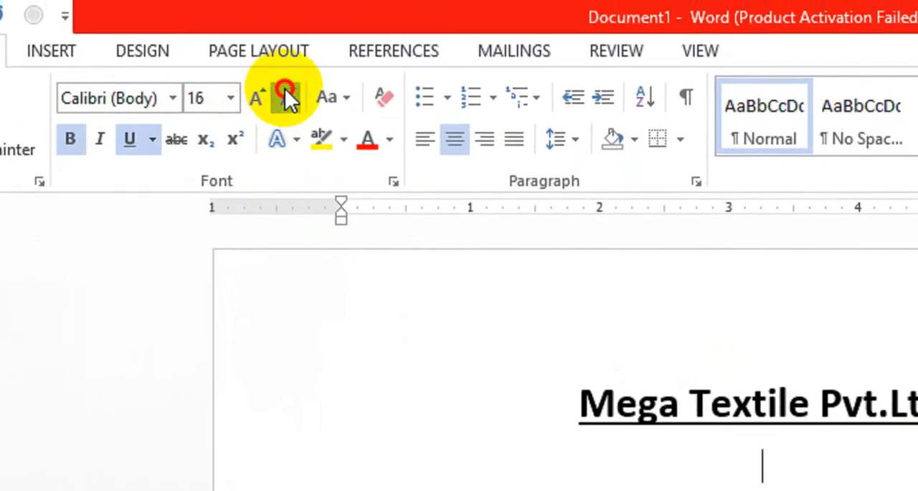
left_click(285, 91)
left_click(286, 90)
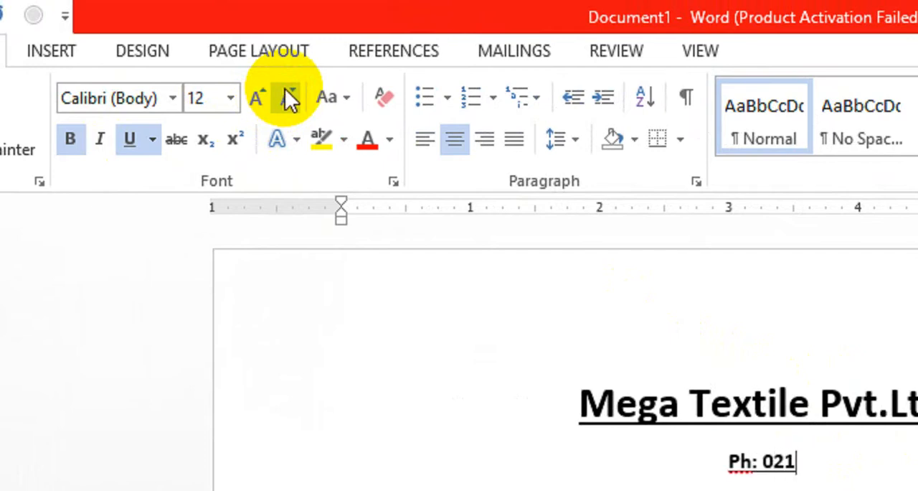
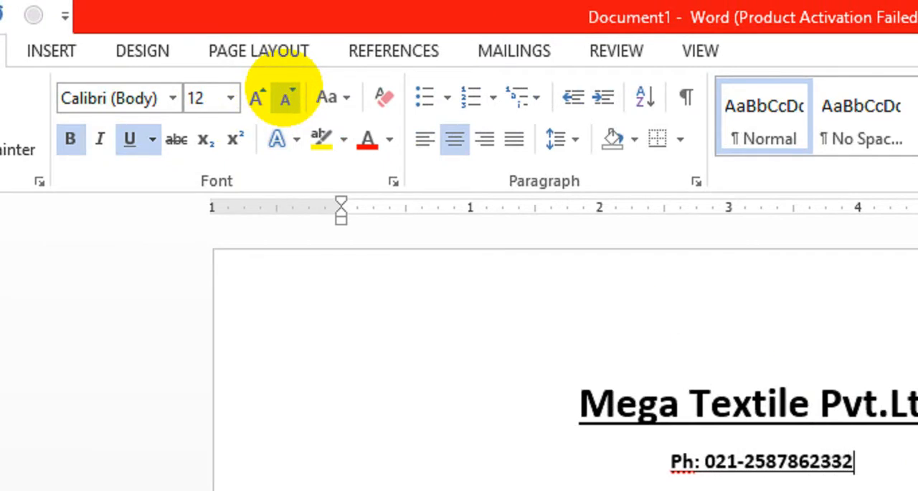
Remove the underline and bold formatting from the whole phone number line
key("ctrl+shift+Left")
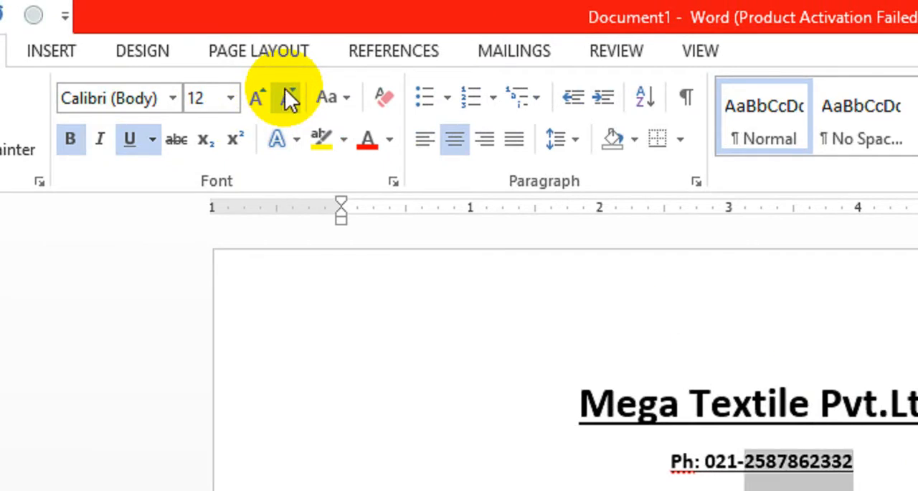
key("ctrl+shift+Left")
key("ctrl+shift+Left")
key("ctrl+shift+Left")
key("ctrl+shift+Left")
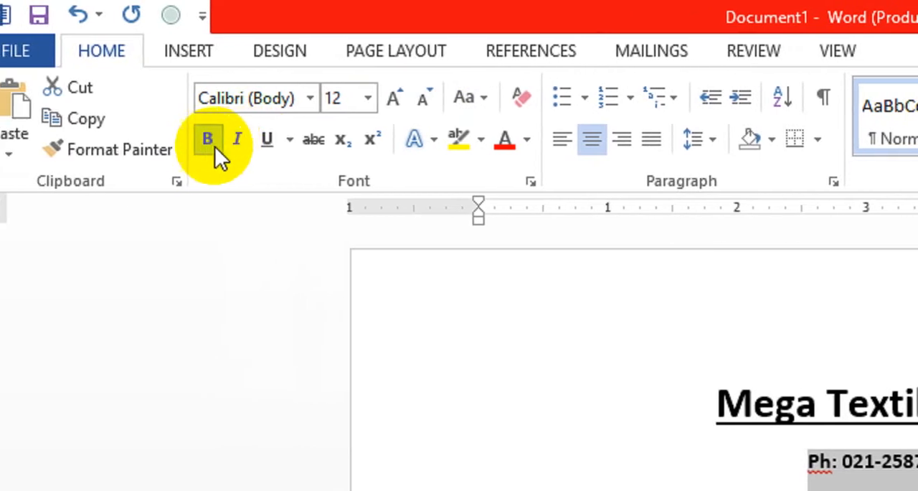
left_click(208, 140)
Correct the flagged phone prefix from Ph: to Ph. with a period in place of the colon
left_click(827, 462)
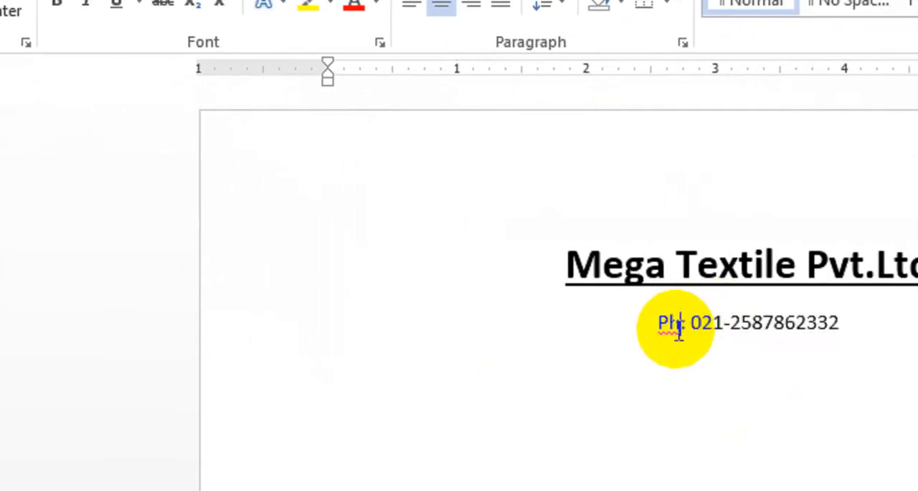
right_click(678, 330)
left_click(674, 328)
right_click(674, 325)
left_click(709, 353)
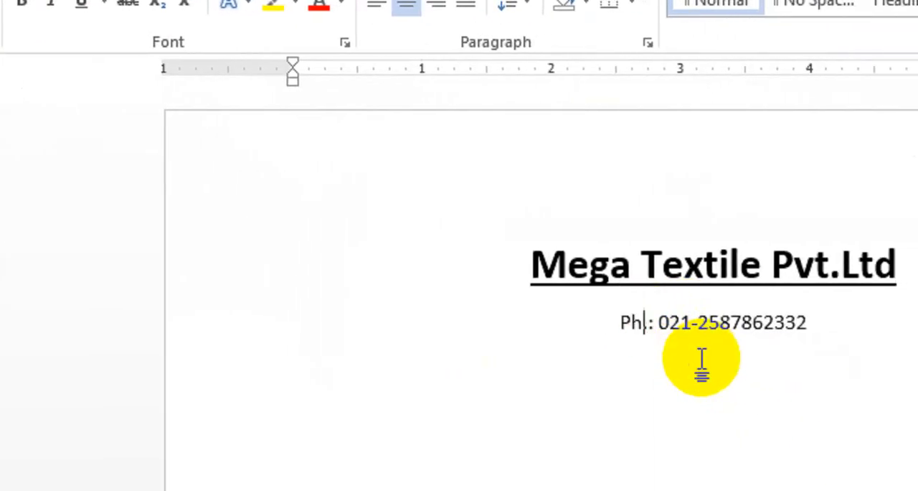
left_click(652, 325)
key("BackSpace")
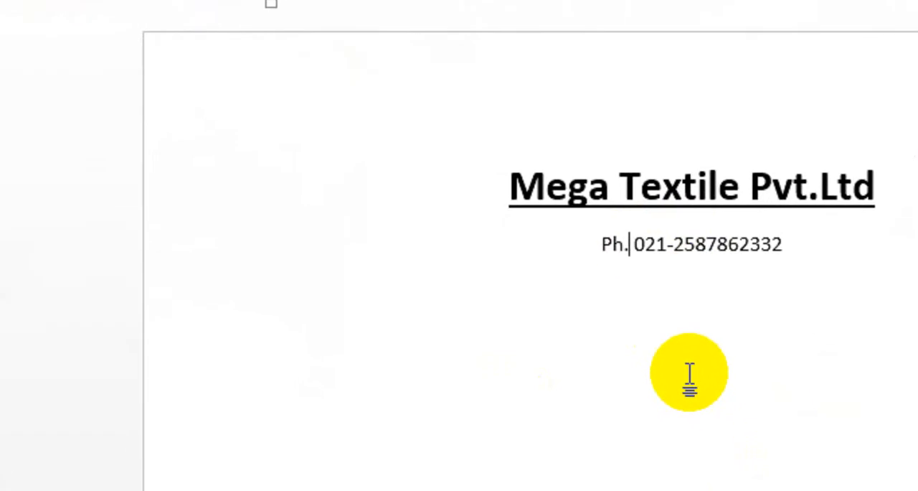
Add the line "Pay Slip for the Month of August" below the phone number
left_click(798, 251)
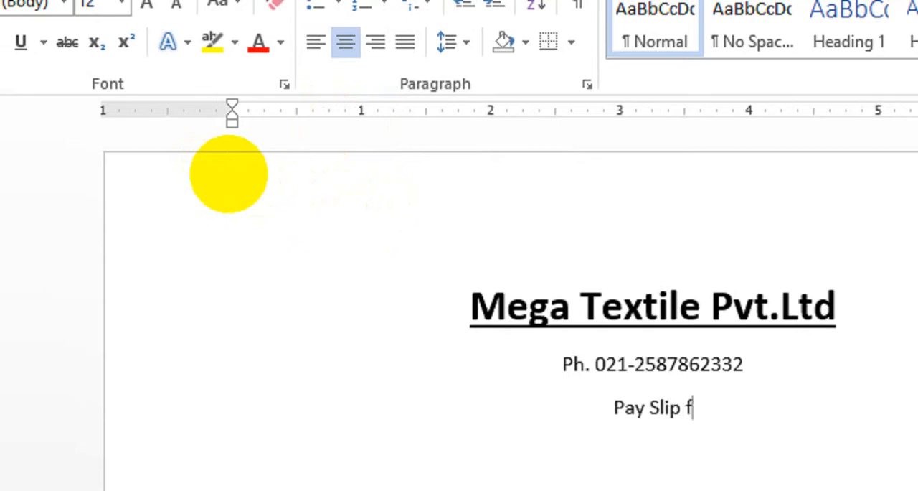
type("or the Mon")
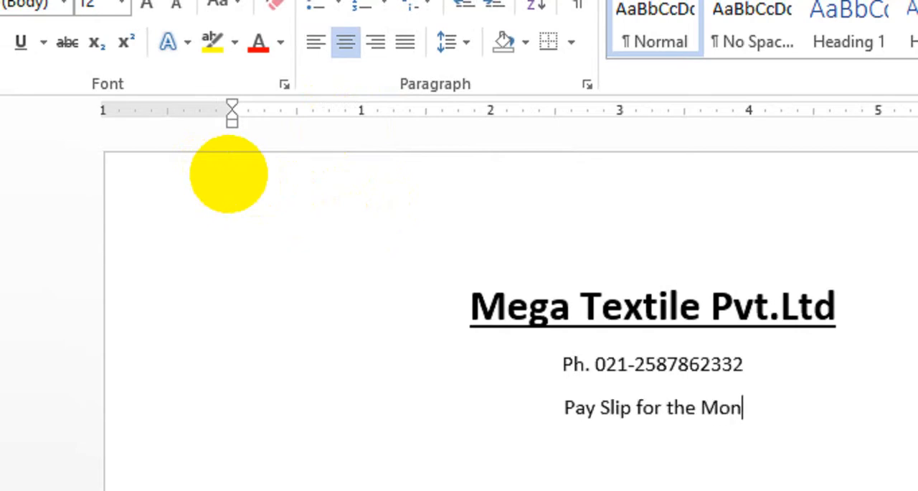
type("th of")
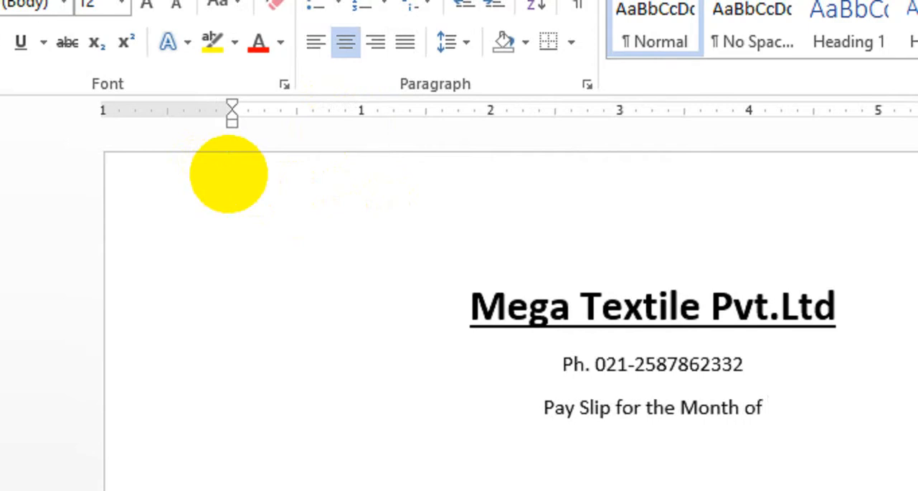
type(" Augus")
type("t")
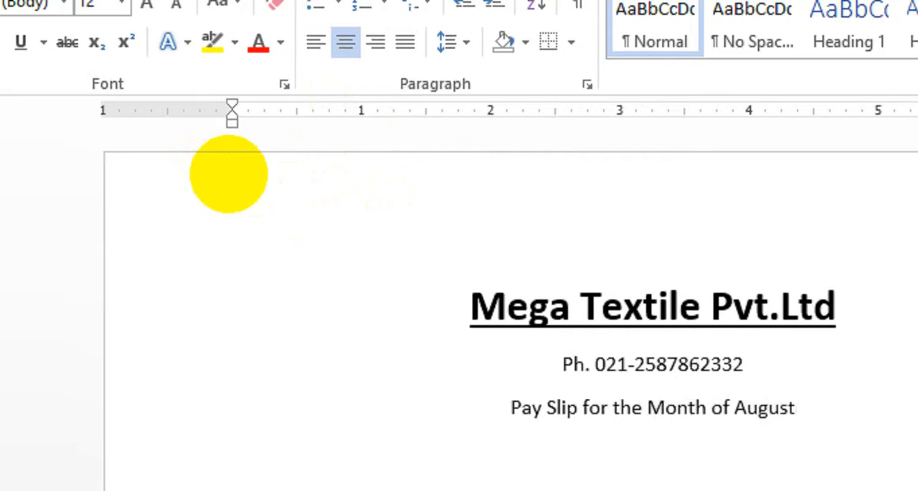
Format the "Pay Slip for the Month of August" line as bold italic at 20 pt
left_click_drag(796, 408, 621, 416)
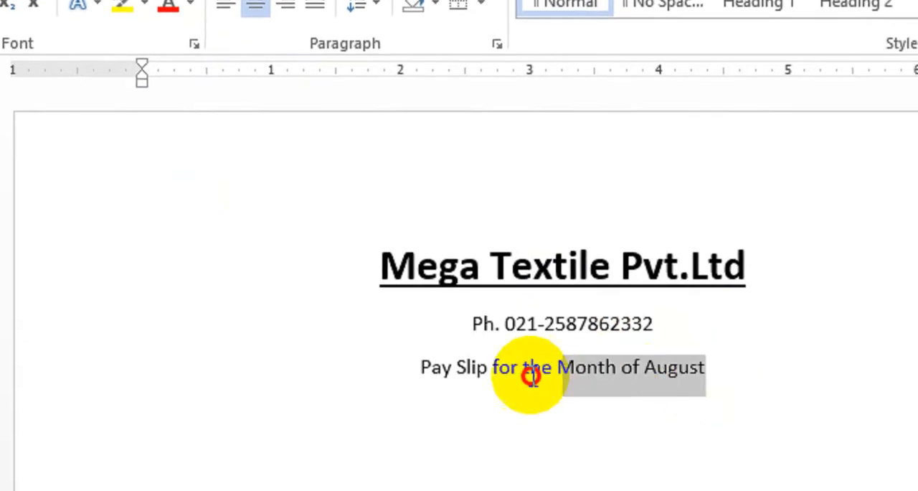
left_click_drag(531, 376, 430, 369)
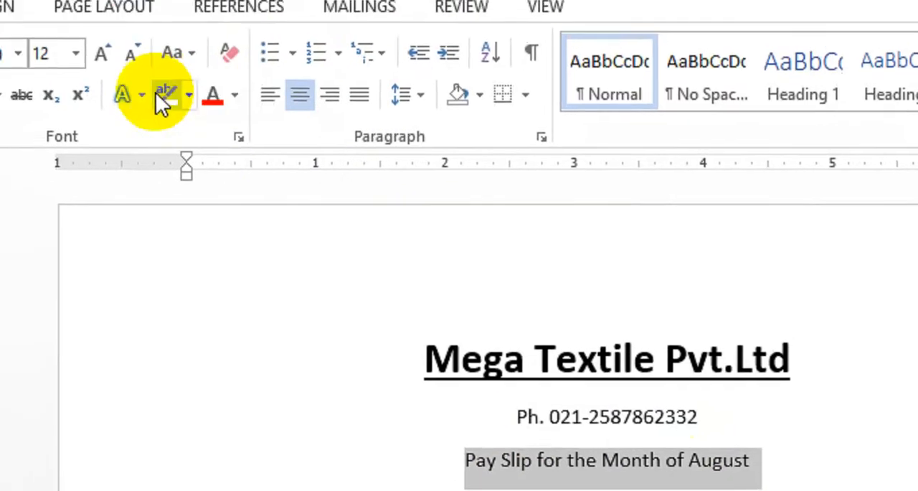
left_click(190, 97)
left_click(191, 96)
left_click(190, 97)
left_click(190, 97)
left_click(3, 138)
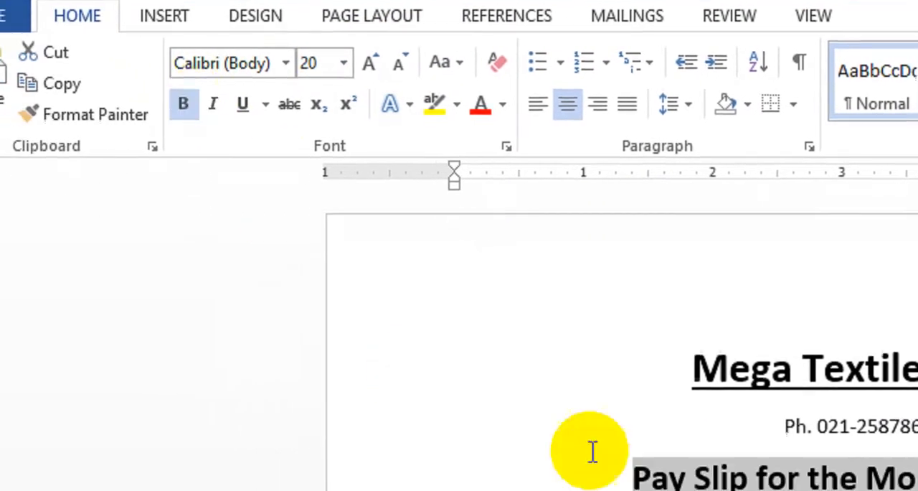
left_click(213, 104)
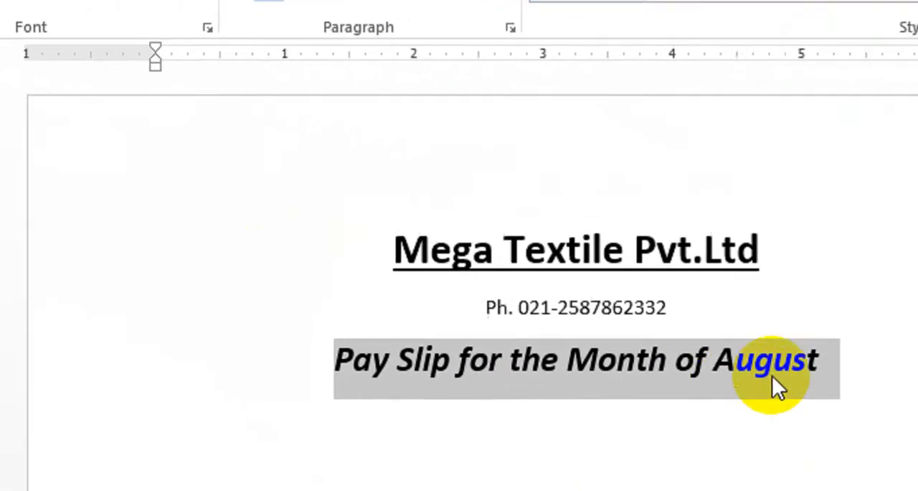
Start a new left-aligned line below the pay slip title at 11 pt without bold or italic
left_click(772, 373)
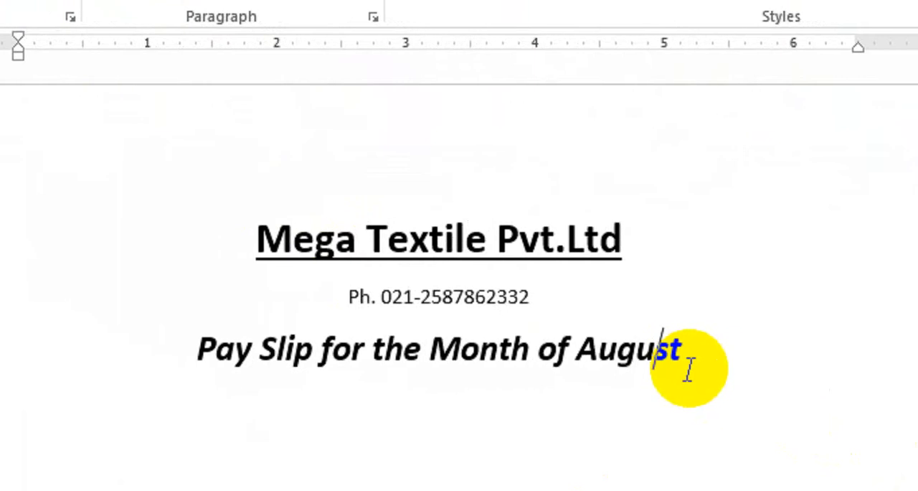
key("Return")
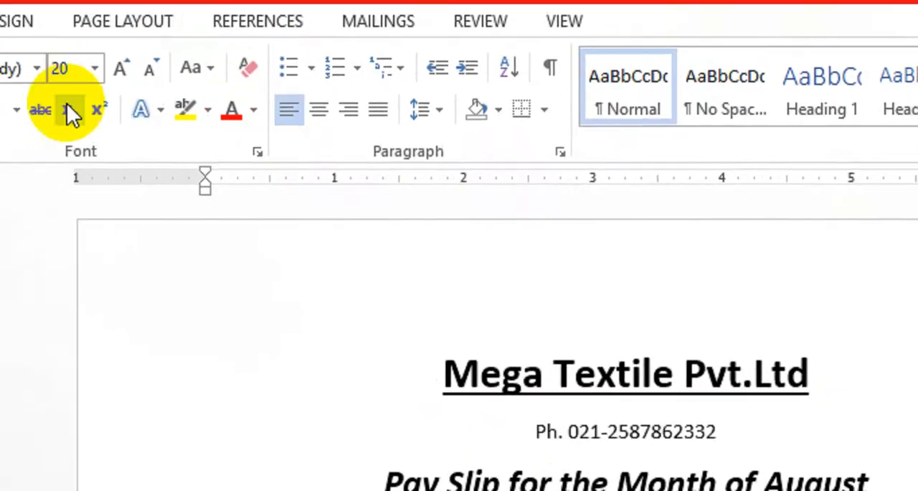
left_click(149, 67)
left_click(150, 67)
left_click(150, 66)
left_click(150, 67)
left_click(150, 67)
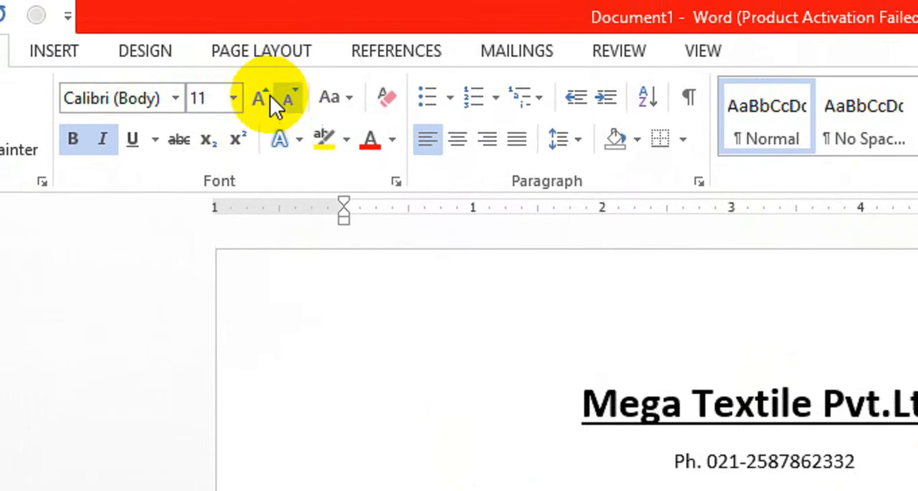
left_click(103, 139)
left_click(72, 139)
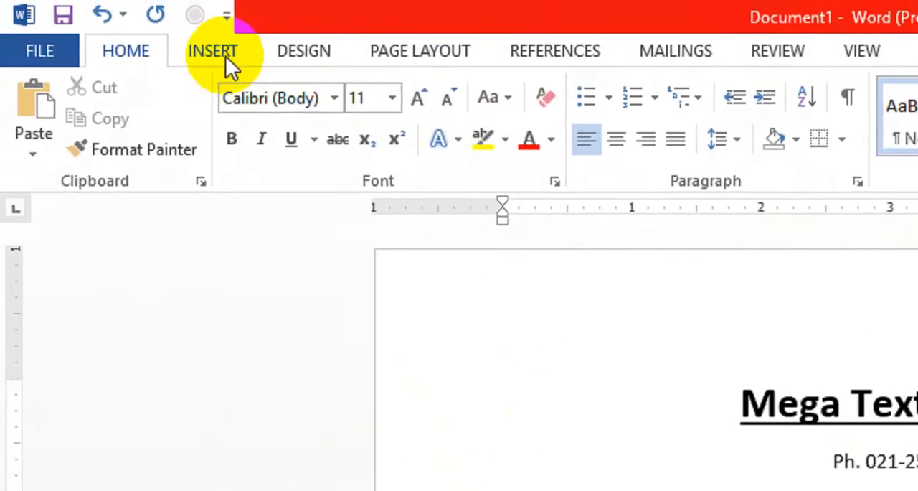
Insert a table with four columns and four rows below the pay slip title
left_click(225, 56)
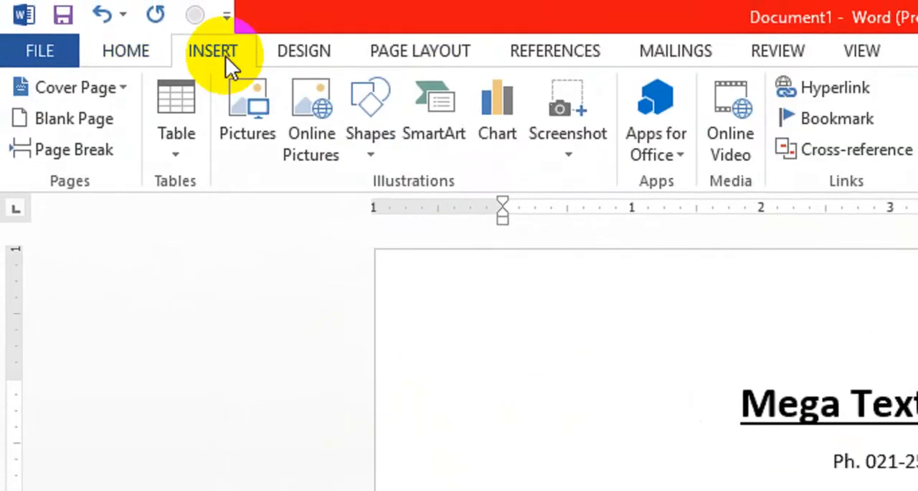
left_click(180, 159)
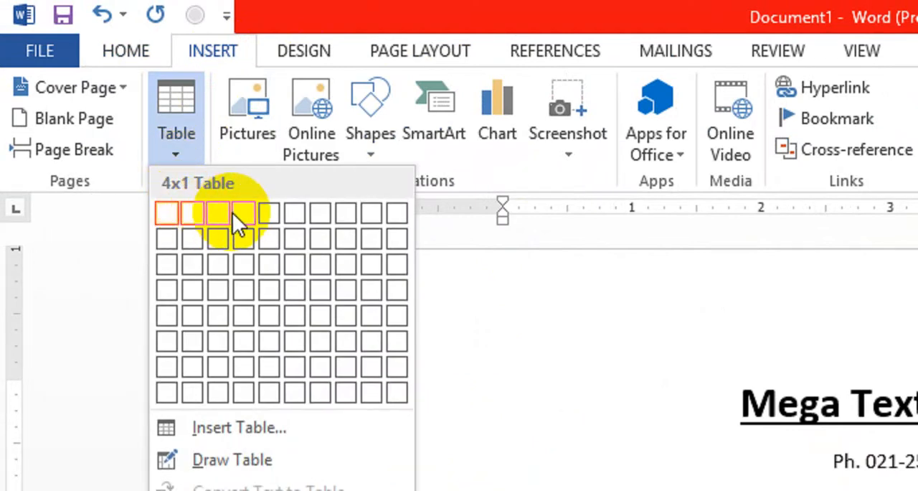
left_click(238, 289)
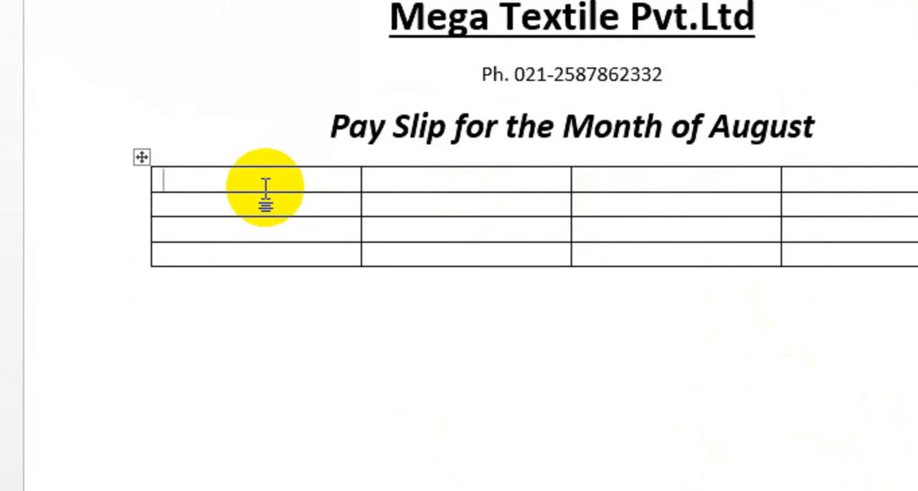
Enter the labels ID, Name and Contact down the table's first column and start the fourth label with Depa
type("ID")
type("Name")
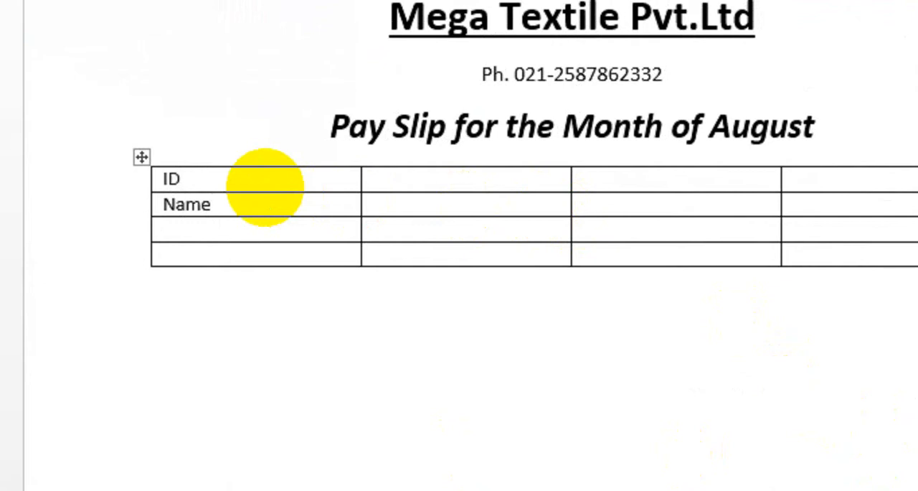
type("Contact")
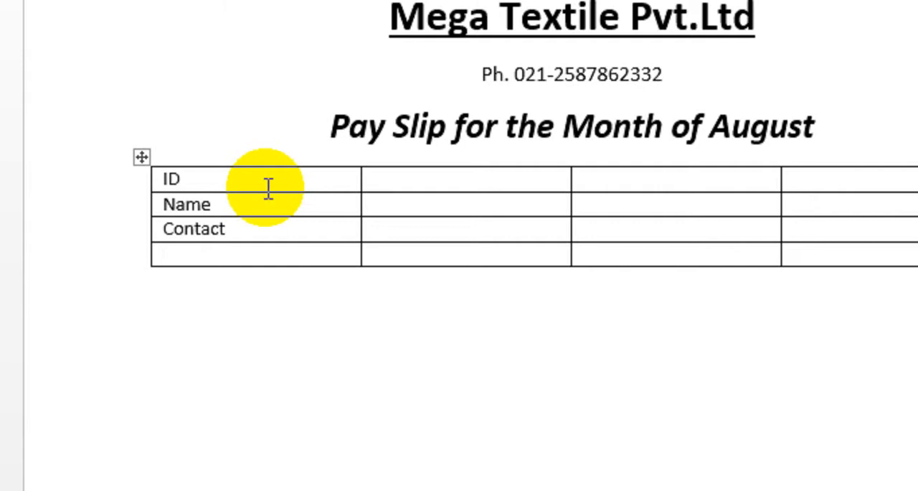
type("Depa")
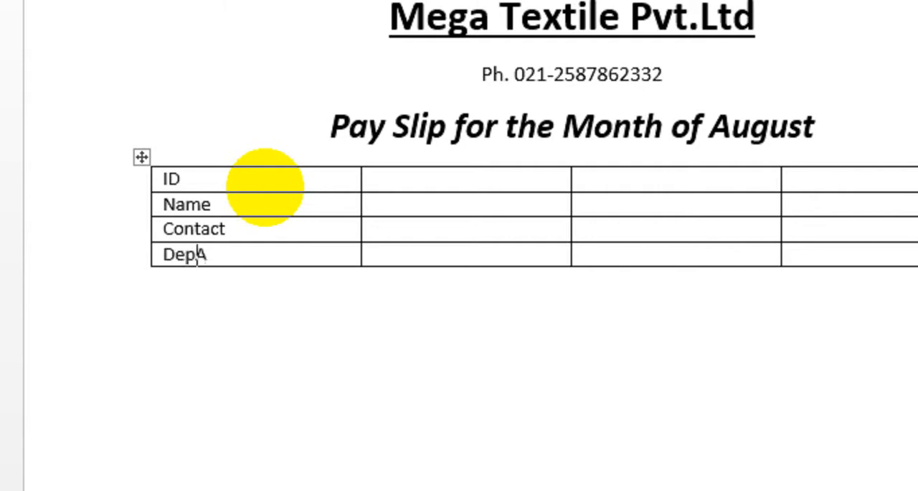